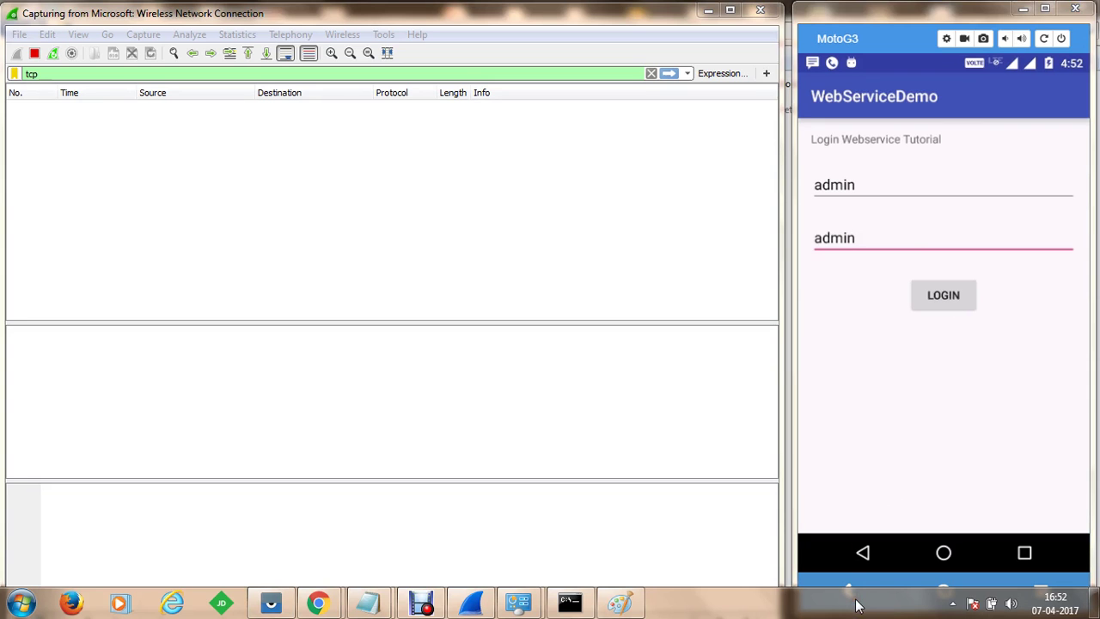
Send the phone app's login request, then stop the Wireshark capture
click(948, 297)
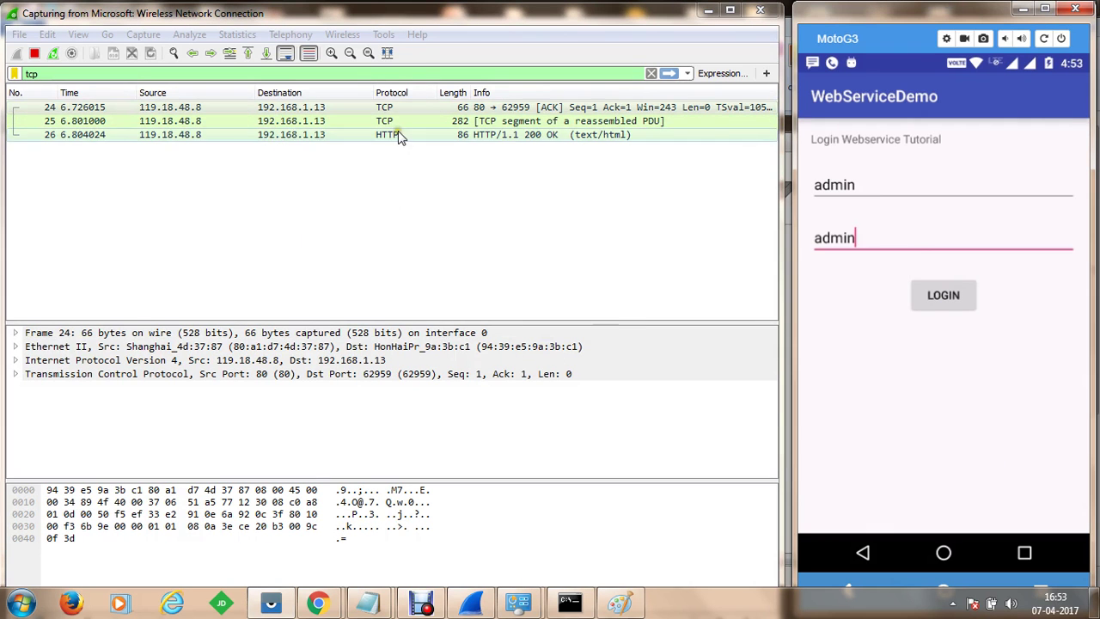
click(445, 21)
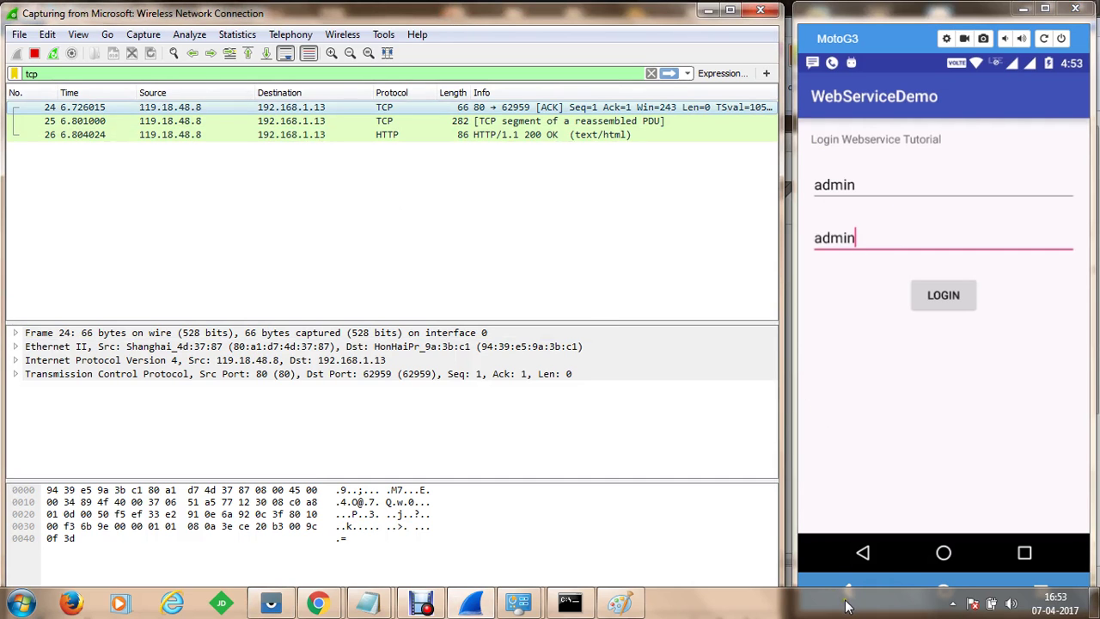
click(35, 54)
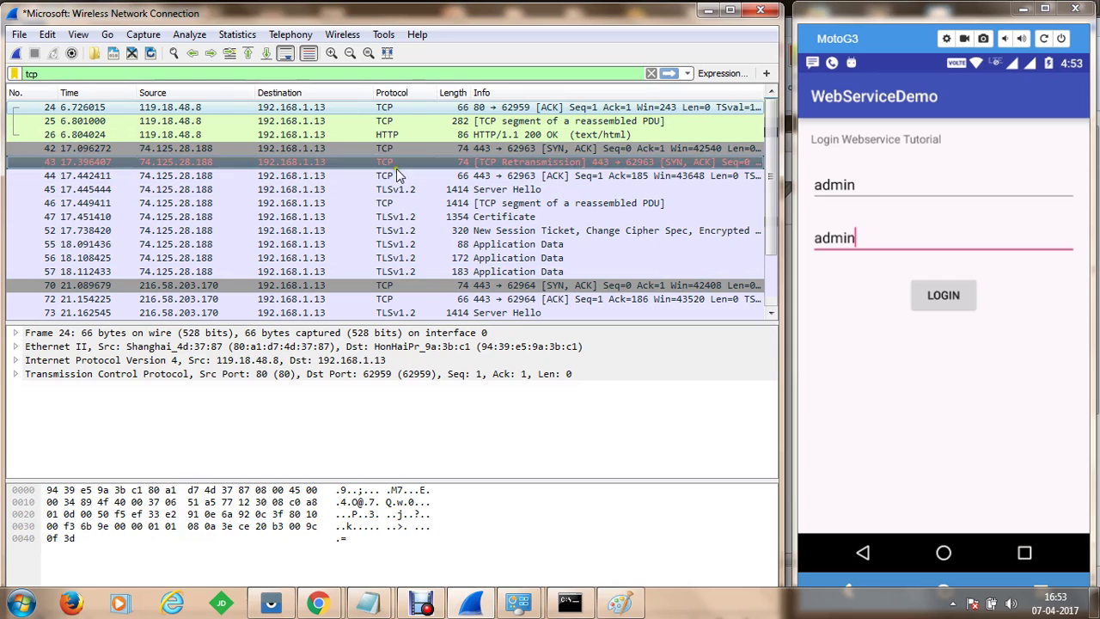
Maximize and restore the Wireshark window, then select packet 24's Internet Protocol Version 4 header
click(246, 112)
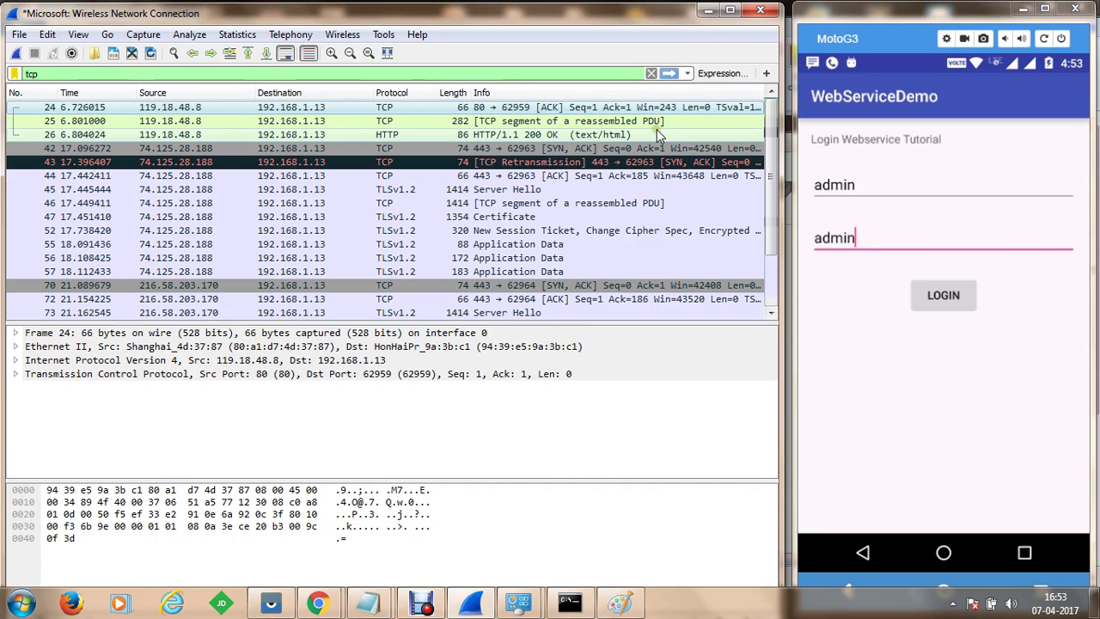
click(730, 11)
click(606, 99)
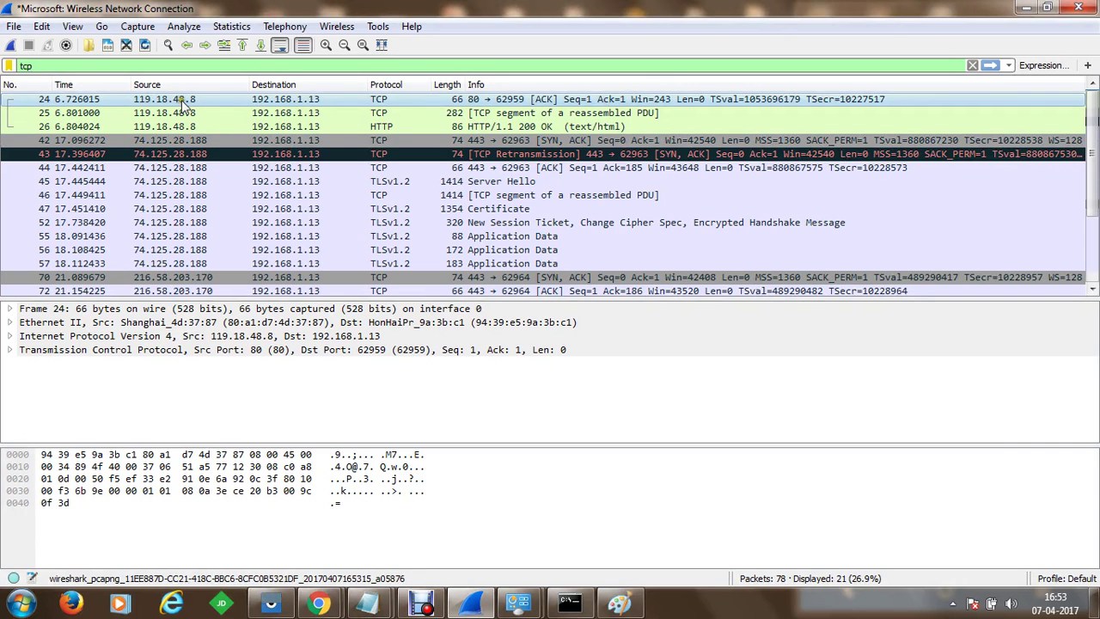
click(1046, 7)
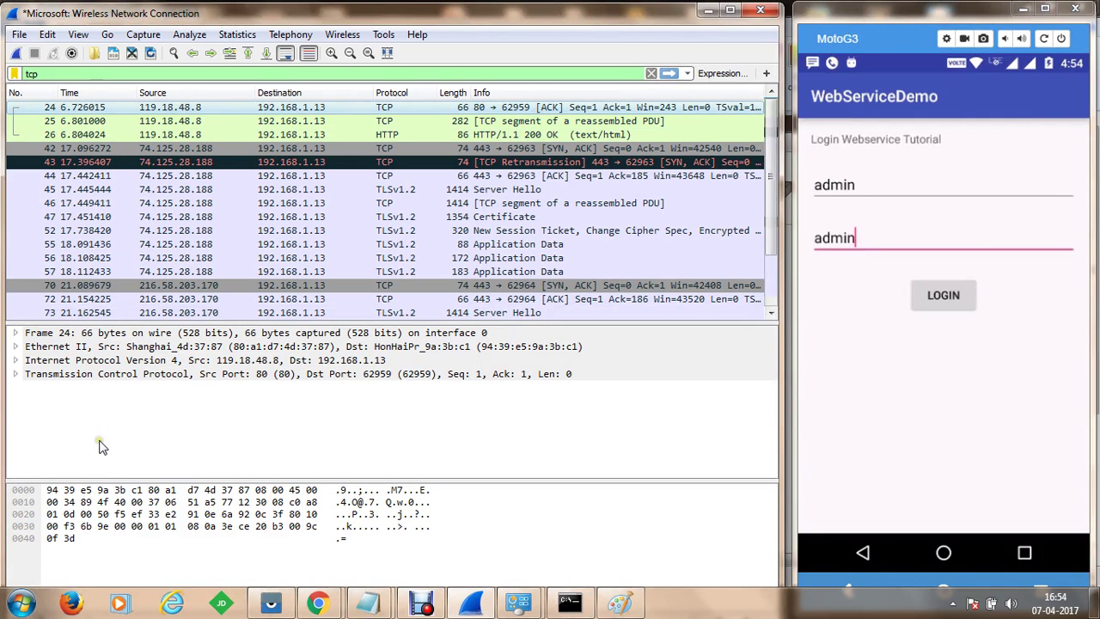
click(30, 361)
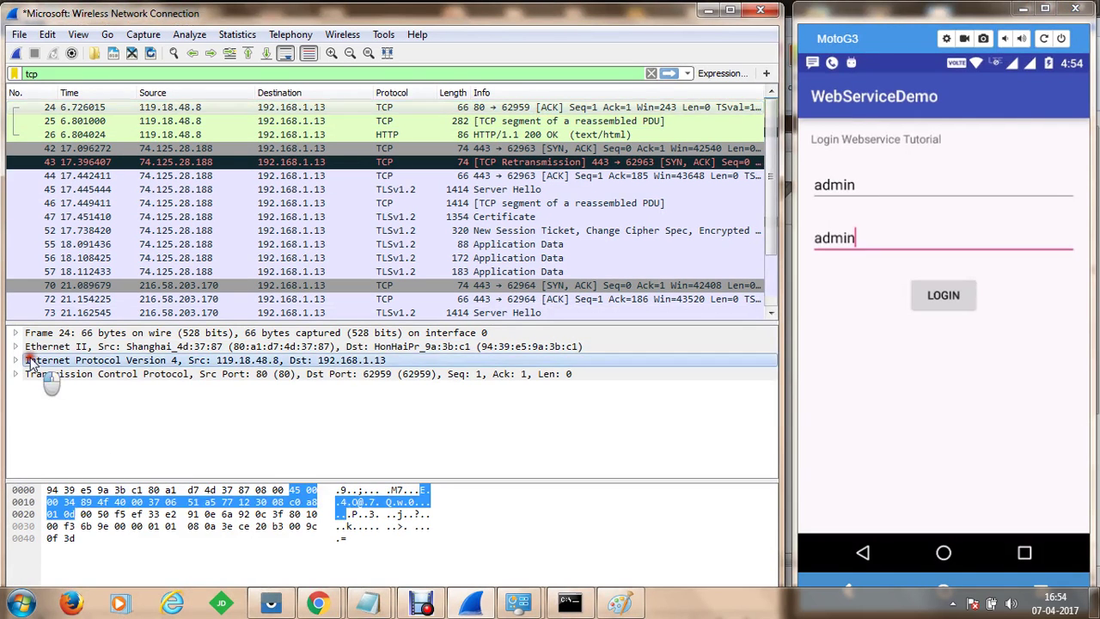
Expand the IPv4 and TCP header trees in the packet details
click(15, 360)
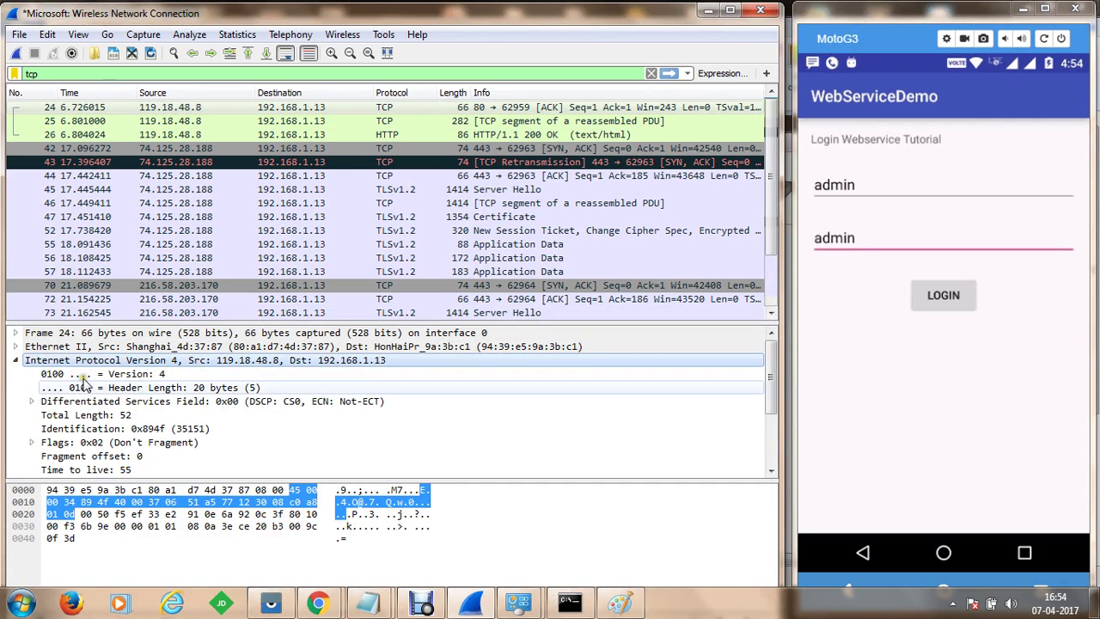
scroll(83, 384, down, 3)
click(18, 471)
scroll(200, 391, down, 5)
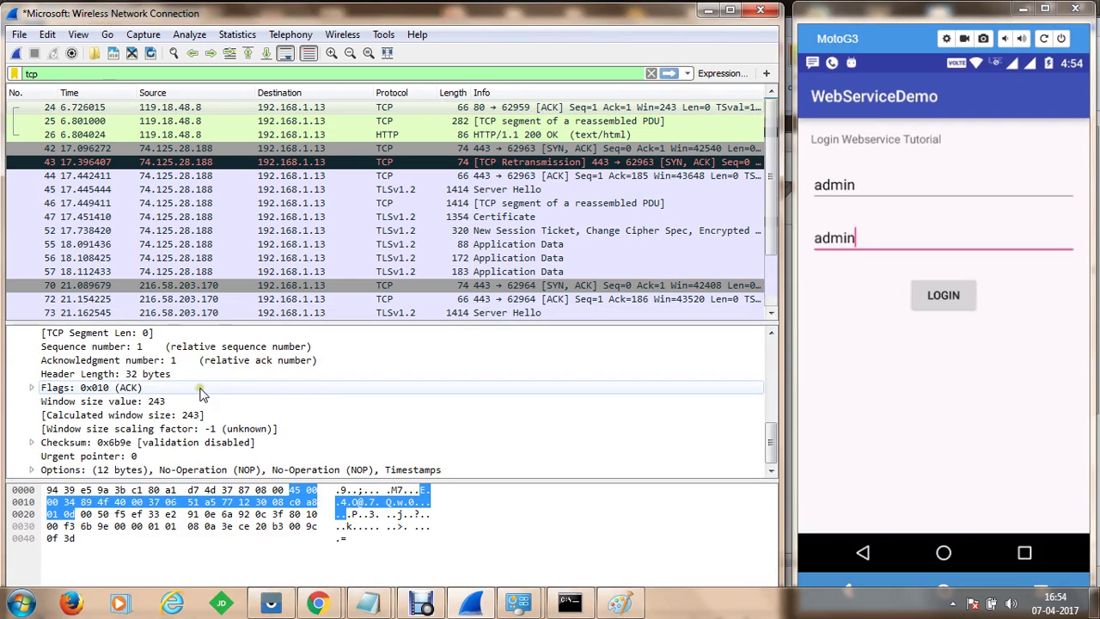
Inspect packets 25 and 26, opening packet 26 in its own window and closing it
click(530, 122)
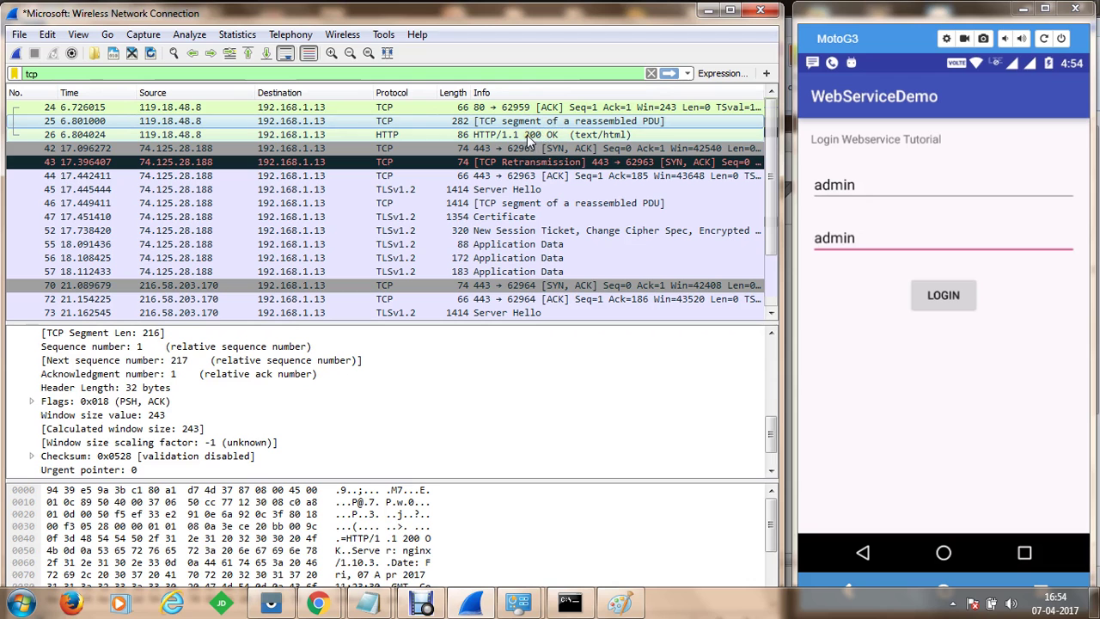
click(527, 135)
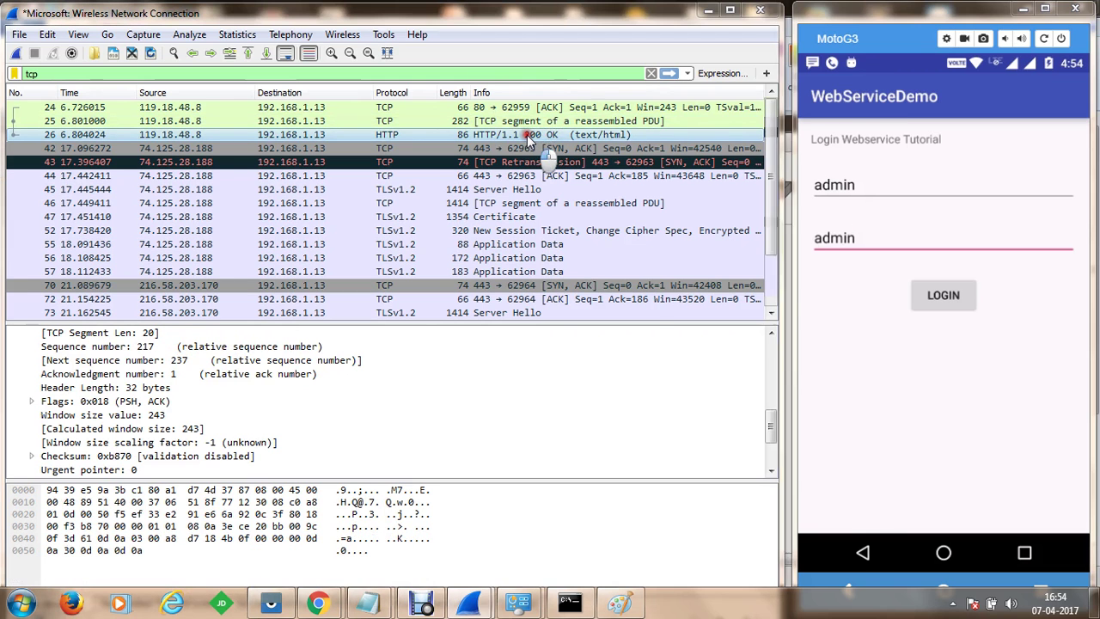
double_click(527, 135)
scroll(682, 172, down, 4)
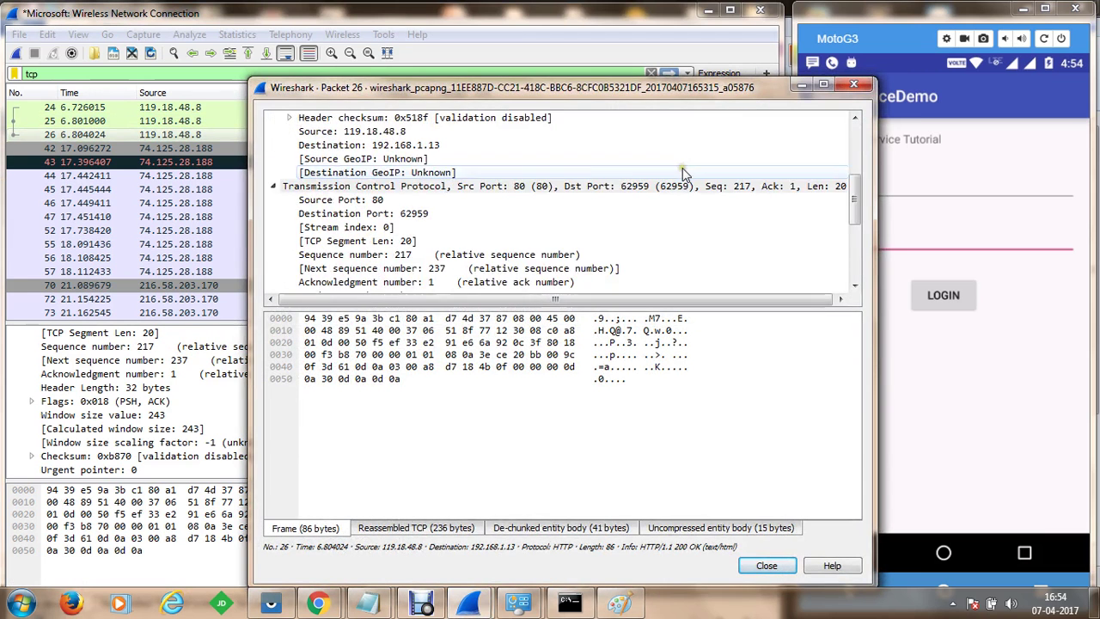
click(853, 84)
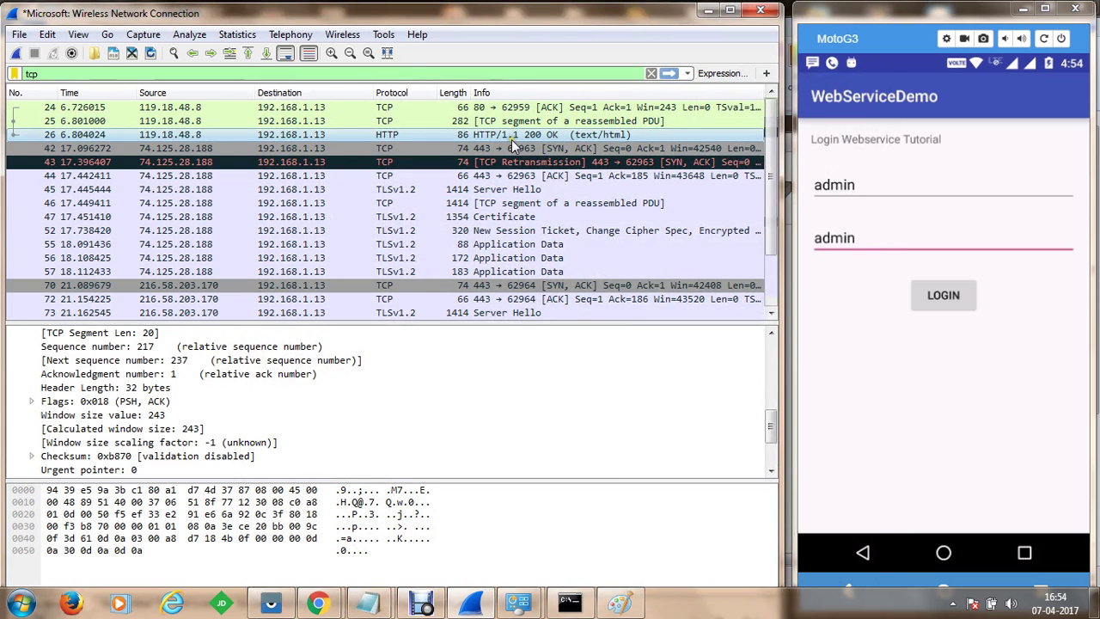
Select the HTTP 200 OK reply's Line-based text data in the details pane
scroll(512, 146, down, 1)
scroll(257, 395, down, 1)
scroll(258, 257, up, 1)
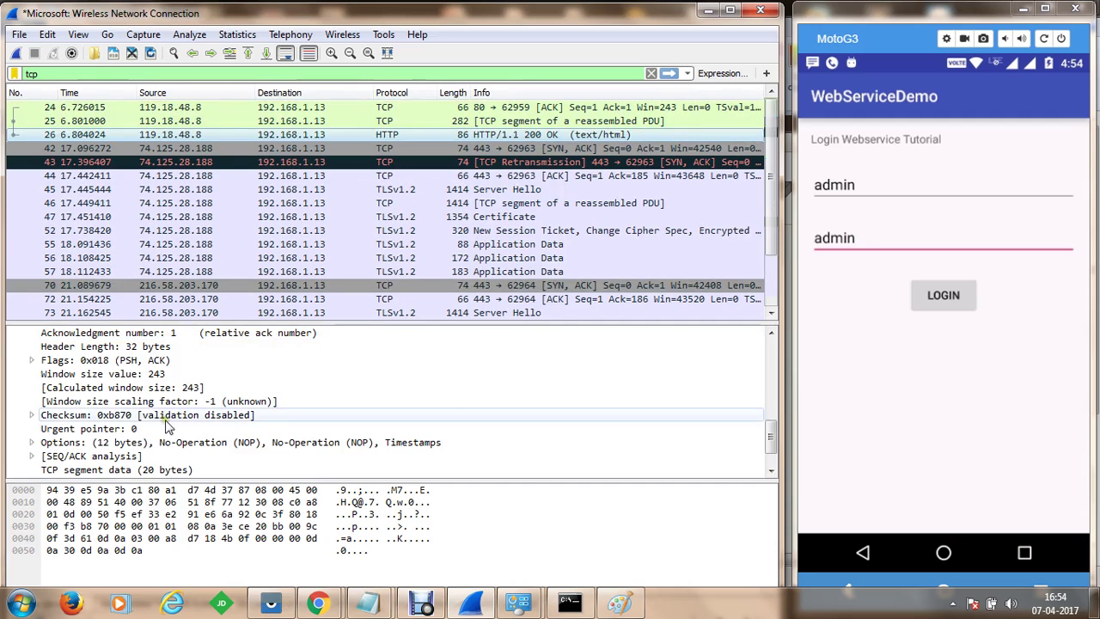
scroll(169, 427, down, 1)
click(50, 470)
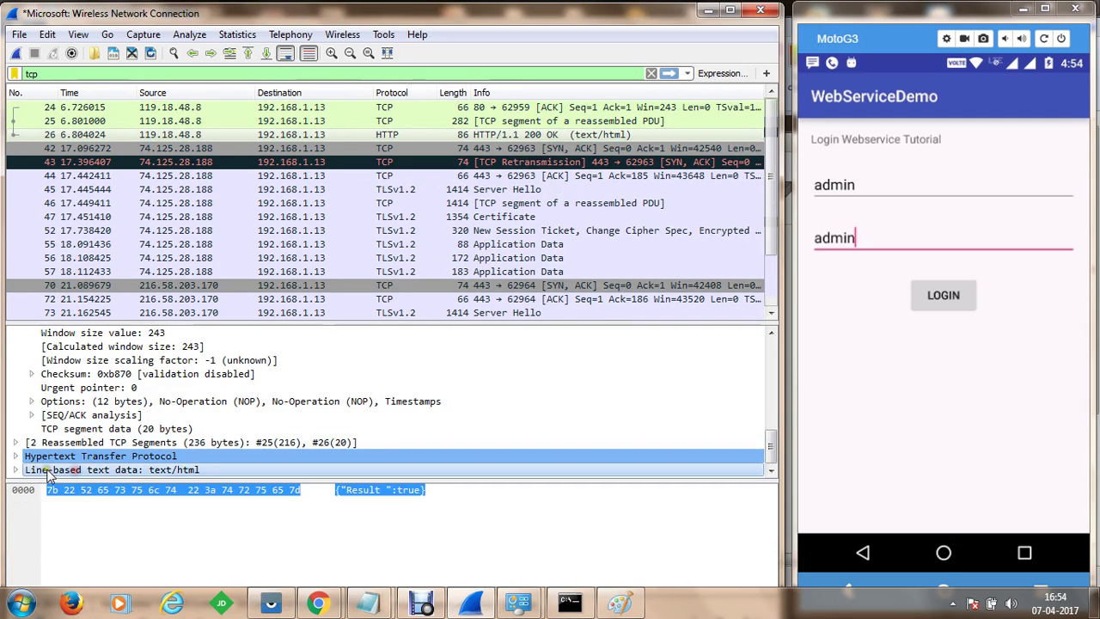
Expand Line-based text data to reveal {"Result":true}, then start a new capture
click(15, 469)
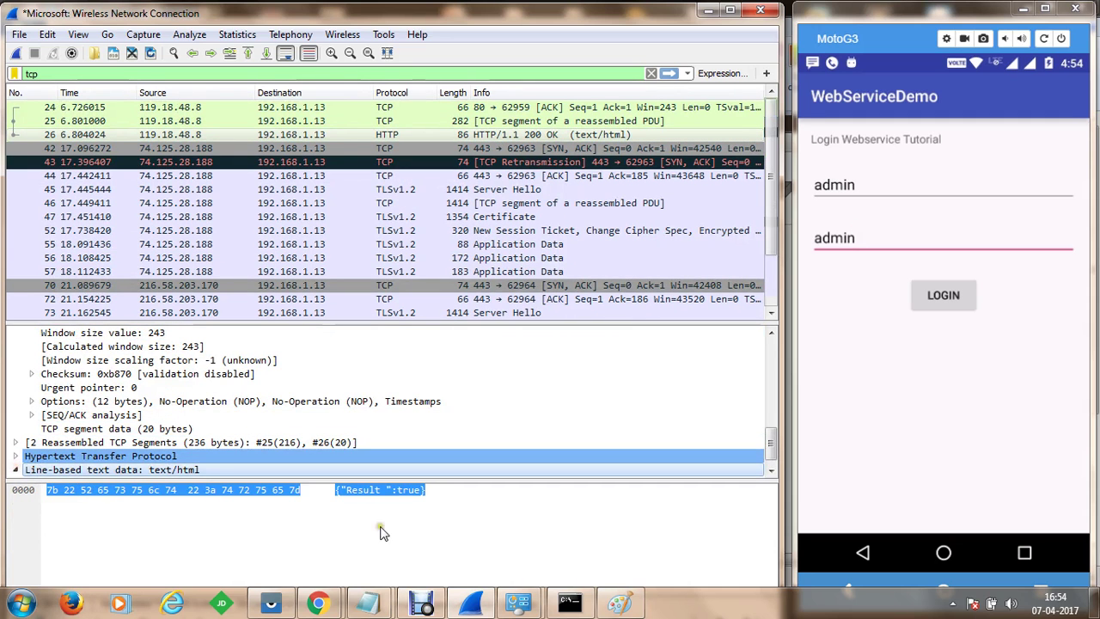
click(387, 490)
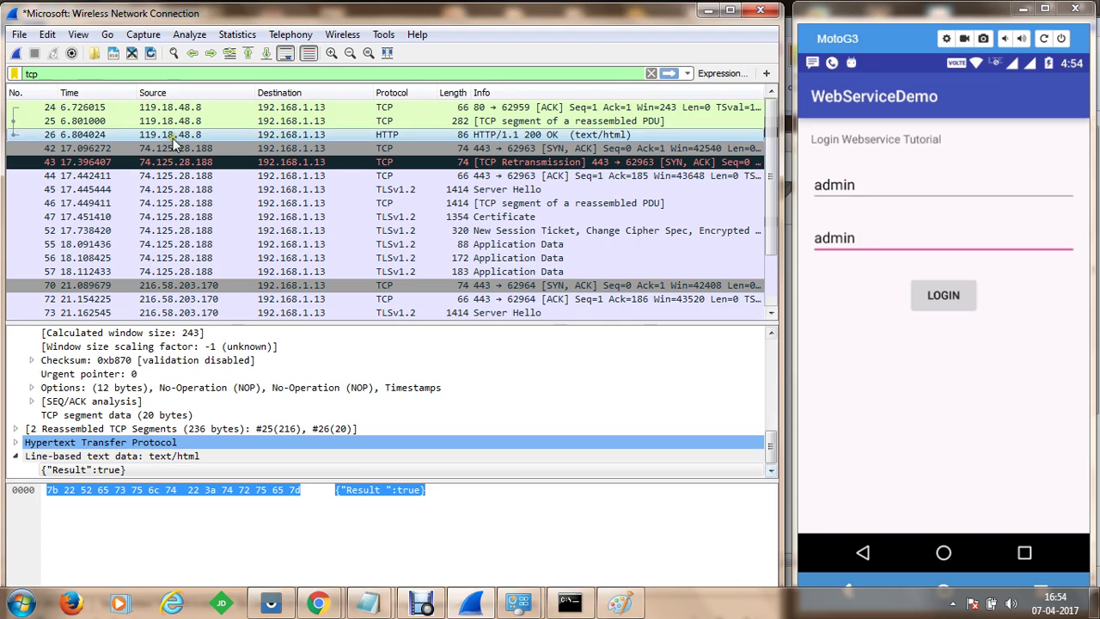
click(15, 53)
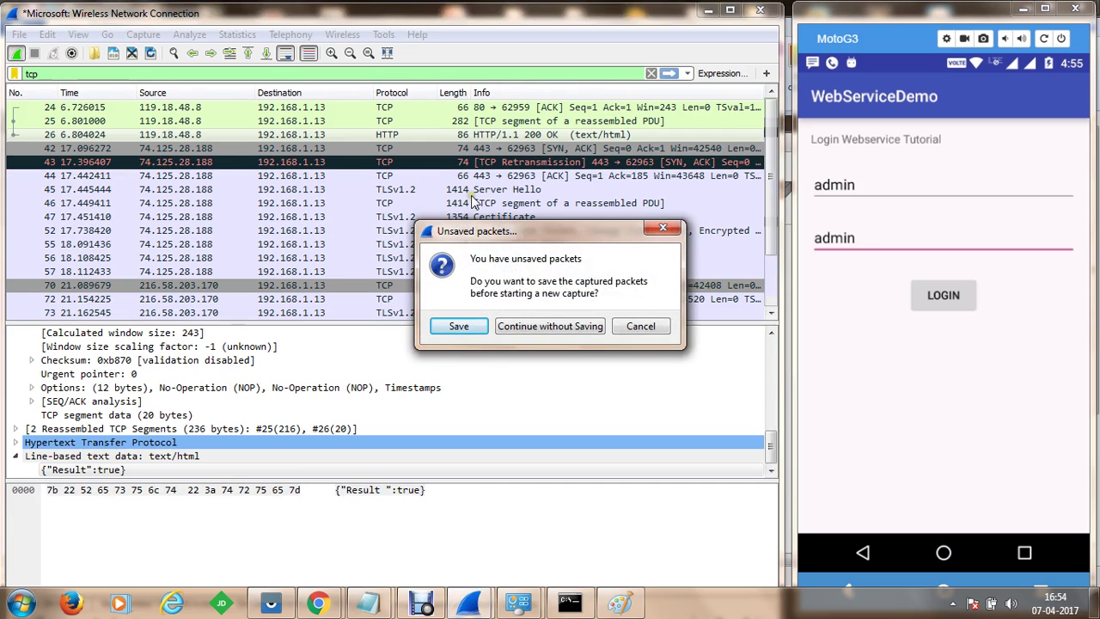
Continue without saving the old packets and return to the welcome screen's interface list
click(551, 326)
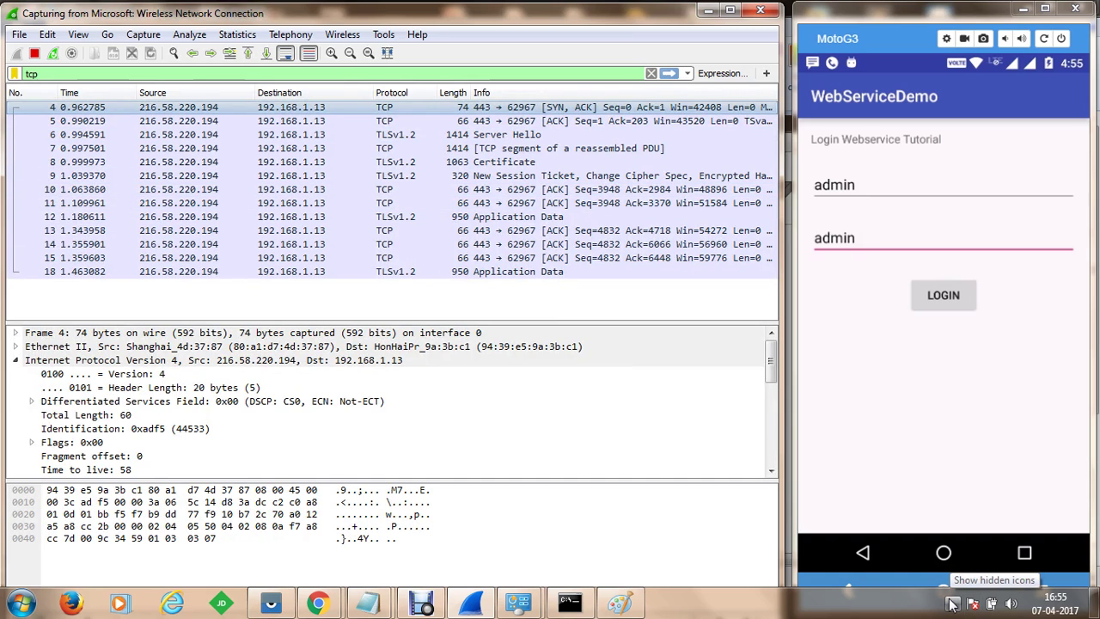
click(890, 611)
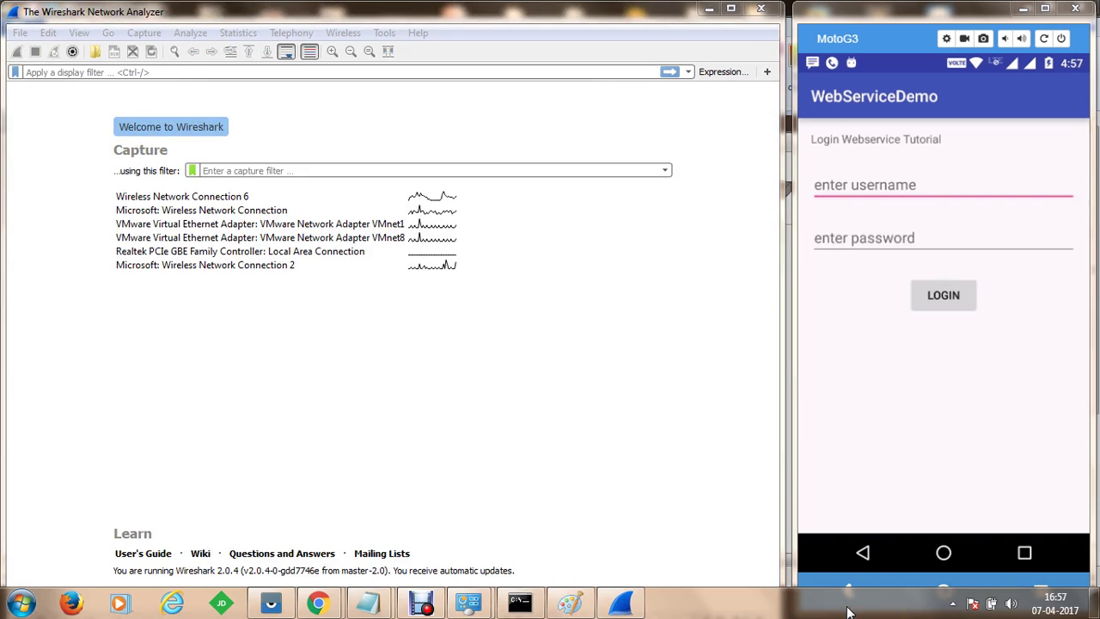
Start a capture on the Microsoft: Wireless Network Connection 2 interface
click(241, 210)
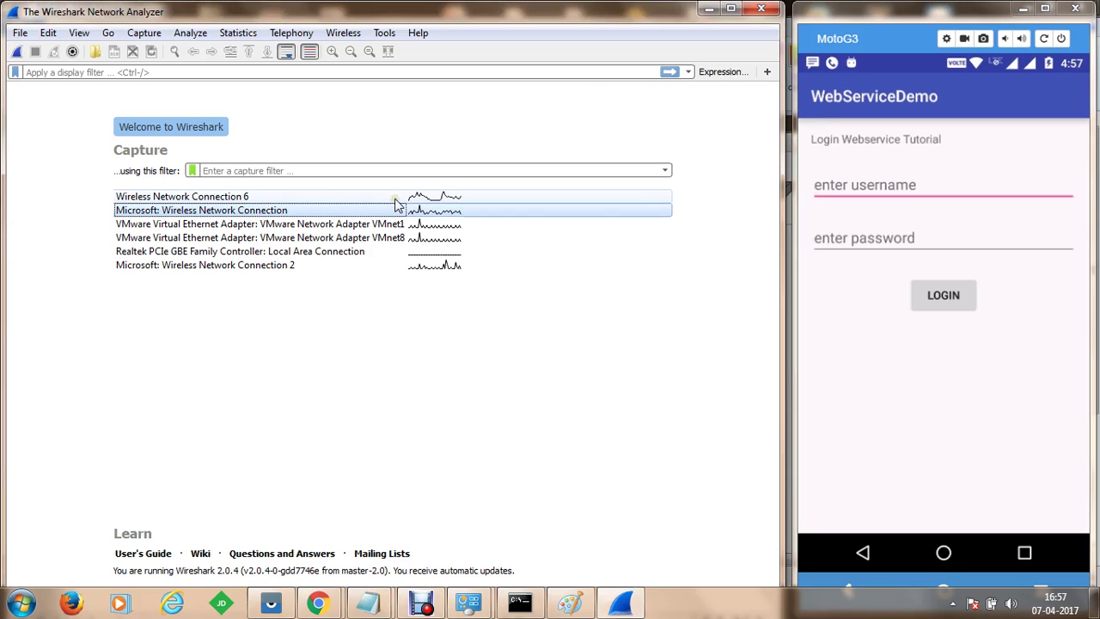
click(293, 268)
double_click(296, 267)
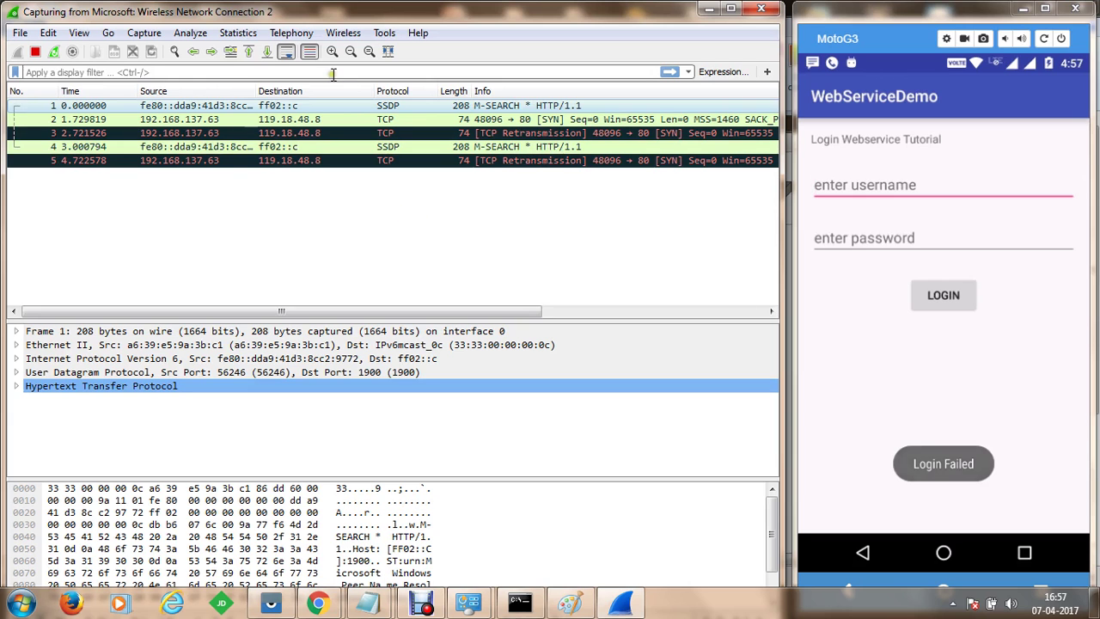
Apply the tcp display filter
text(tcpo)
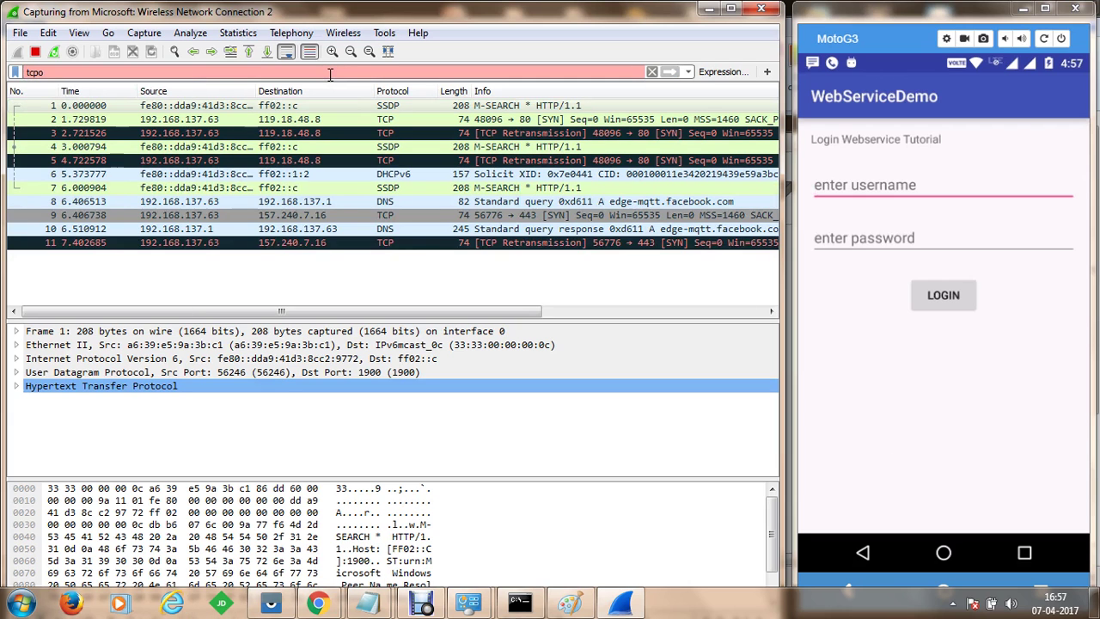
key(BackSpace)
key(Return)
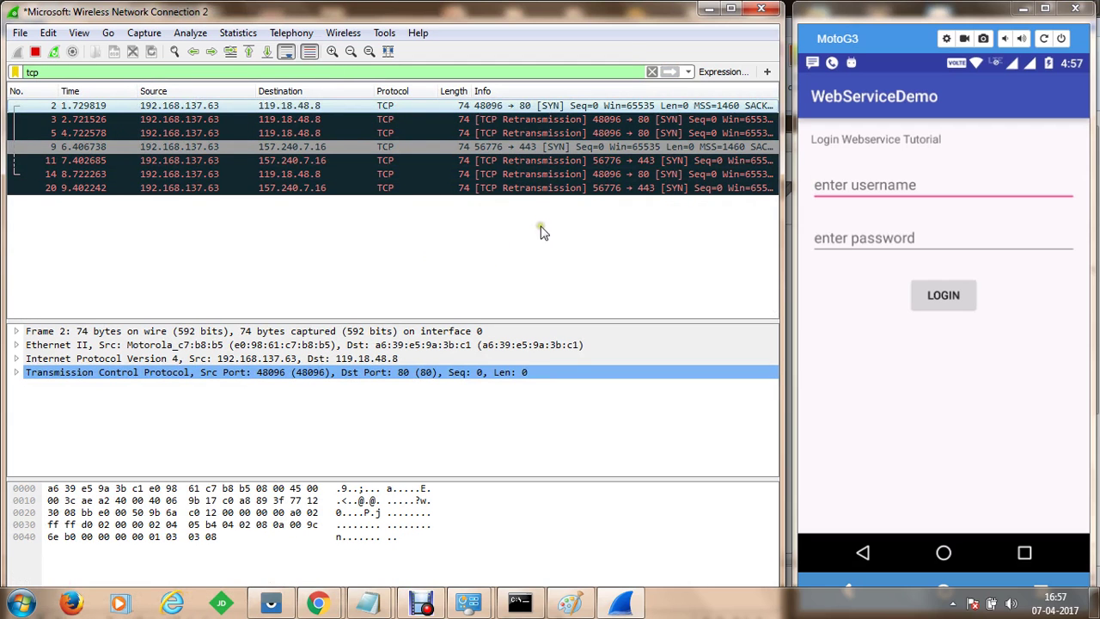
Enter the username and password in the phone app and submit LOGIN twice
click(903, 187)
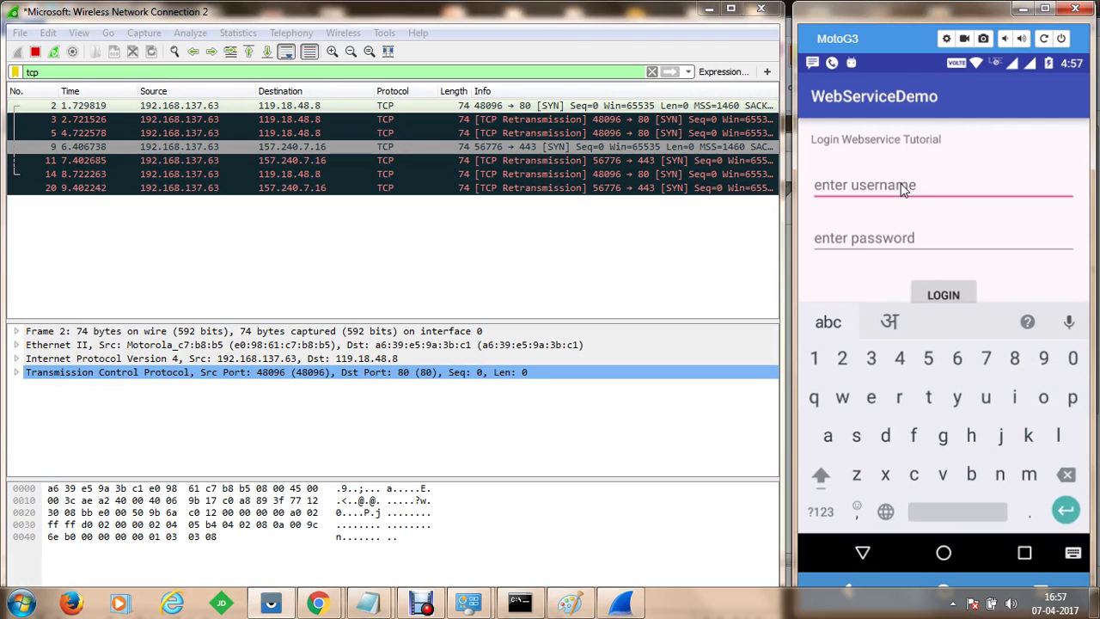
text(admin)
click(864, 246)
text(password)
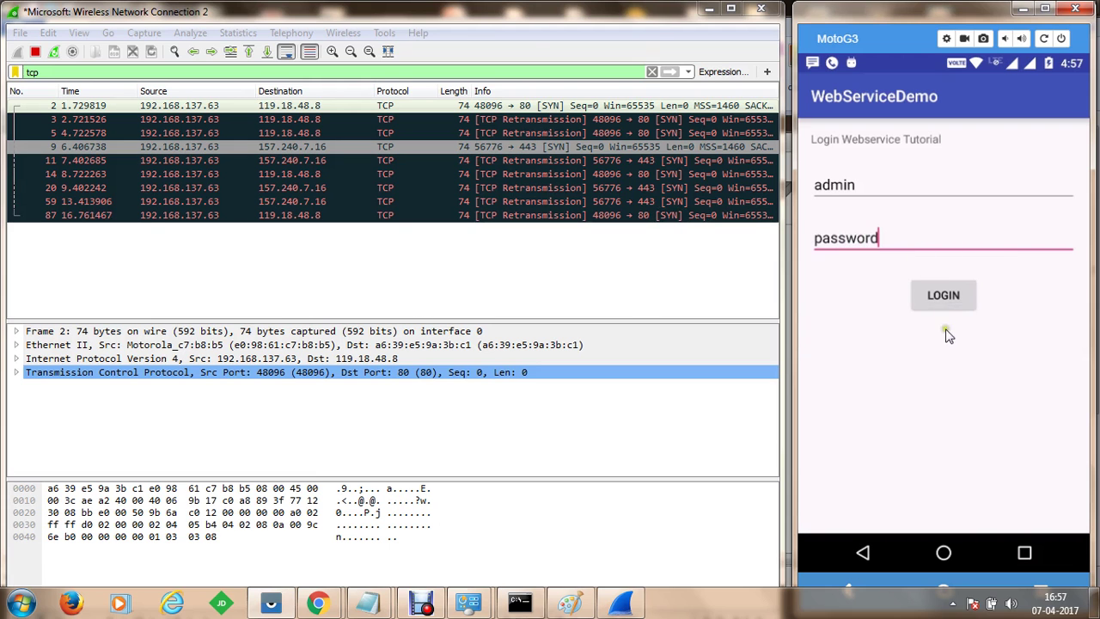
click(956, 298)
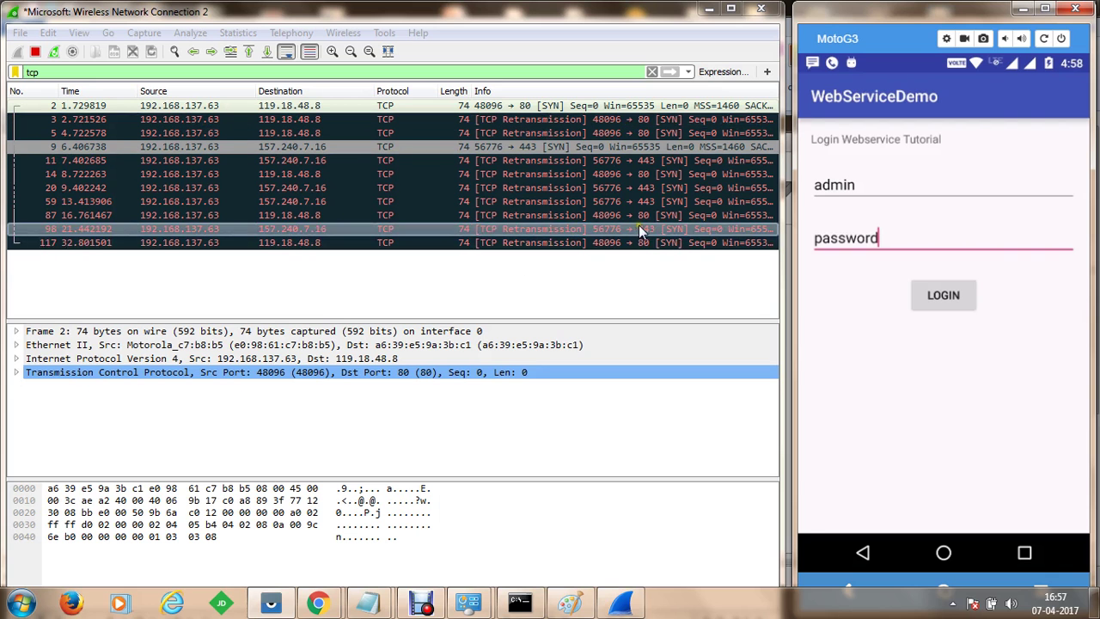
click(943, 296)
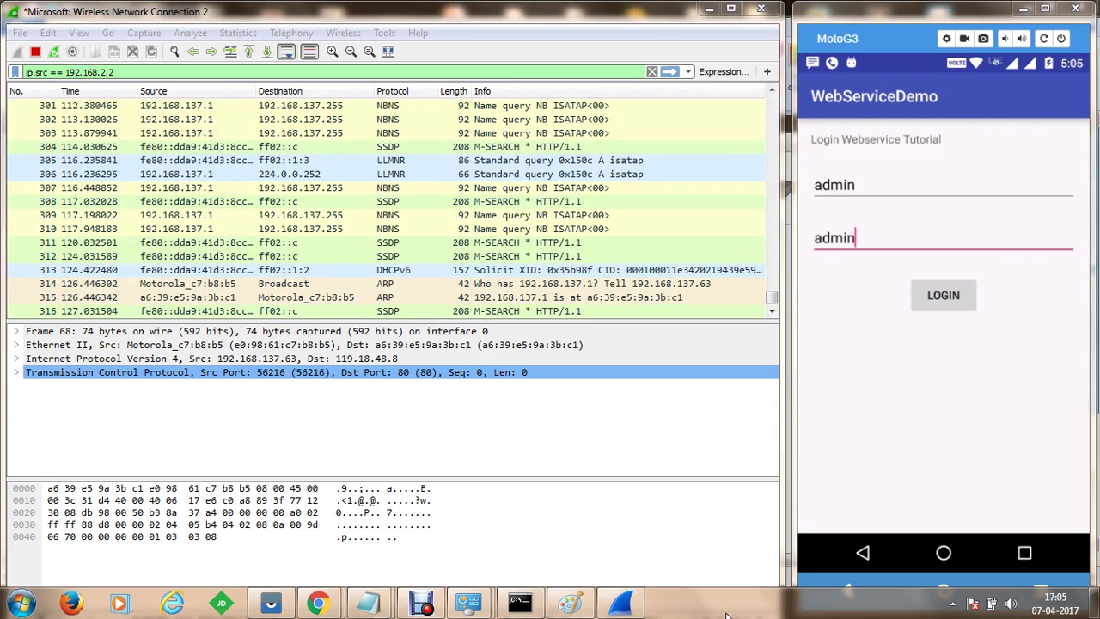
Bring Wireshark to the front while the app's login fails again
click(297, 12)
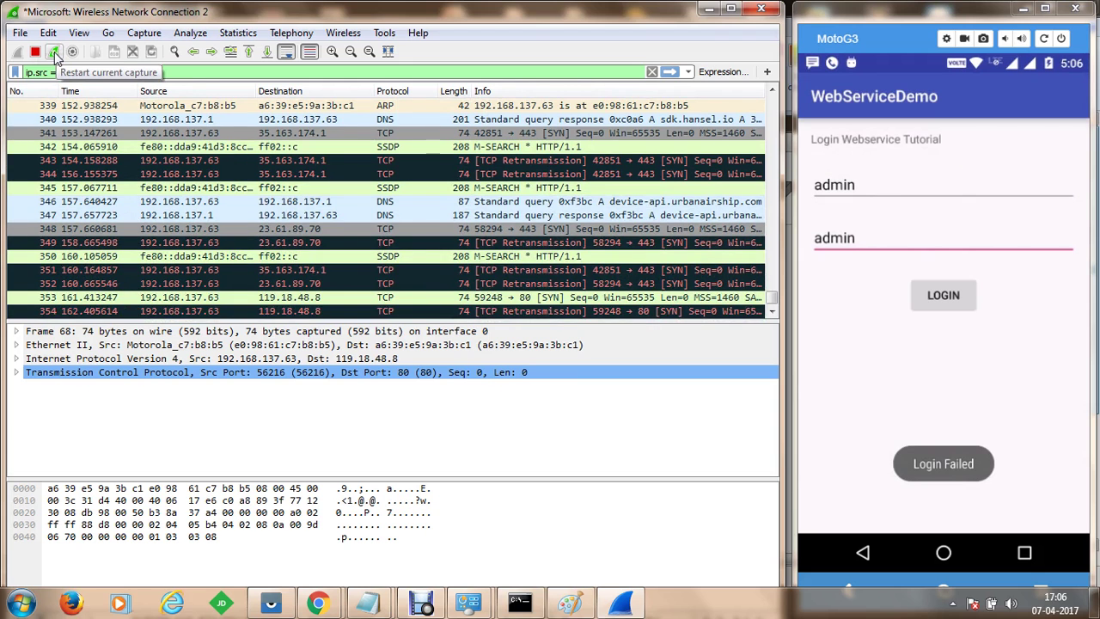
Restart the capture and replace the ip.src display filter with tcp
click(54, 52)
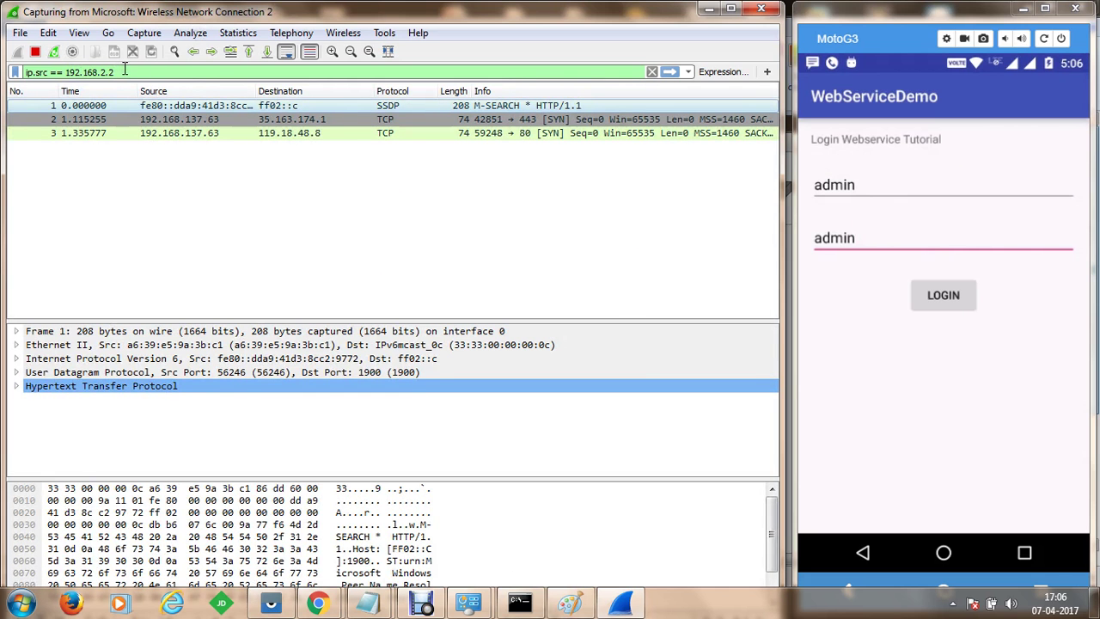
key(BackSpace)
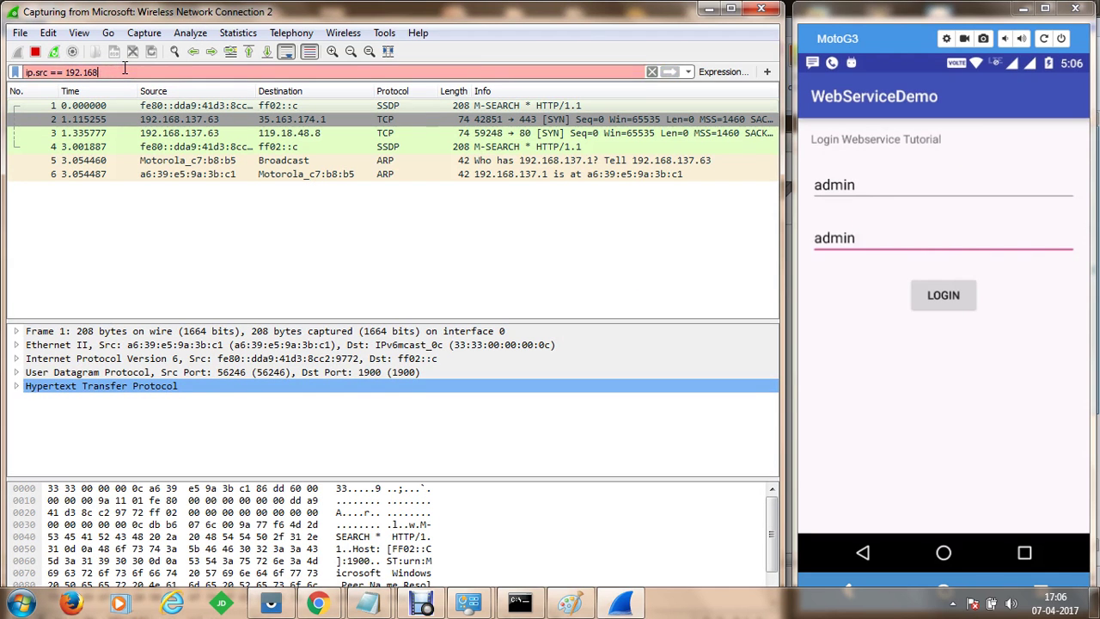
key(BackSpace)
key(BackSpace)
key(BackSpace)
key(BackSpace)
key(BackSpace)
key(BackSpace)
key(BackSpace)
key(BackSpace)
key(BackSpace)
key(BackSpace)
key(BackSpace)
key(BackSpace)
key(BackSpace)
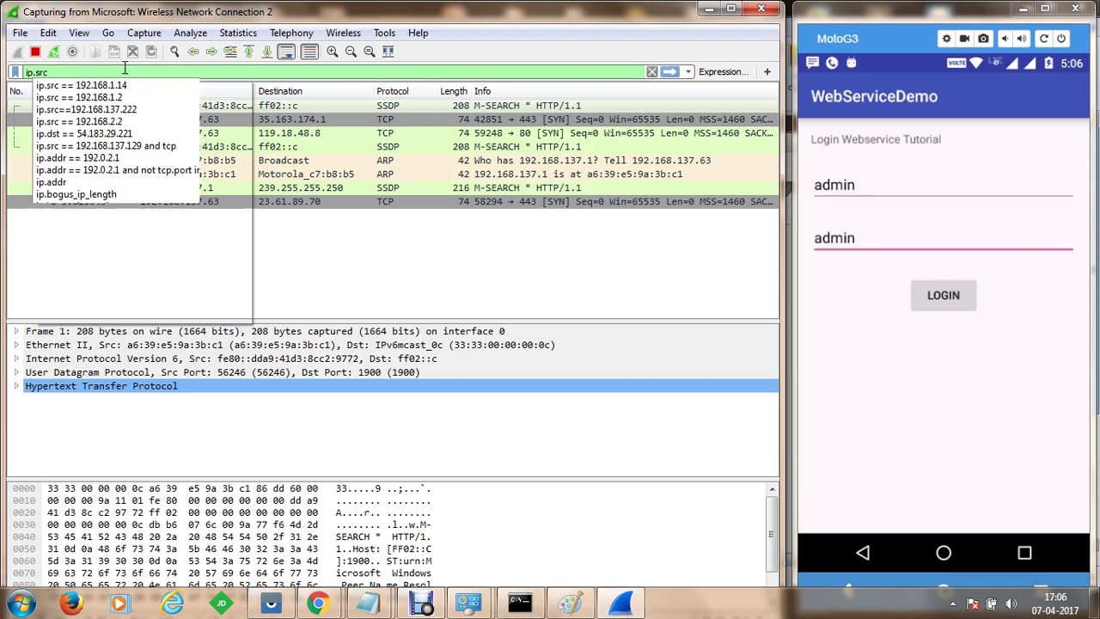
text(tcp)
key(Return)
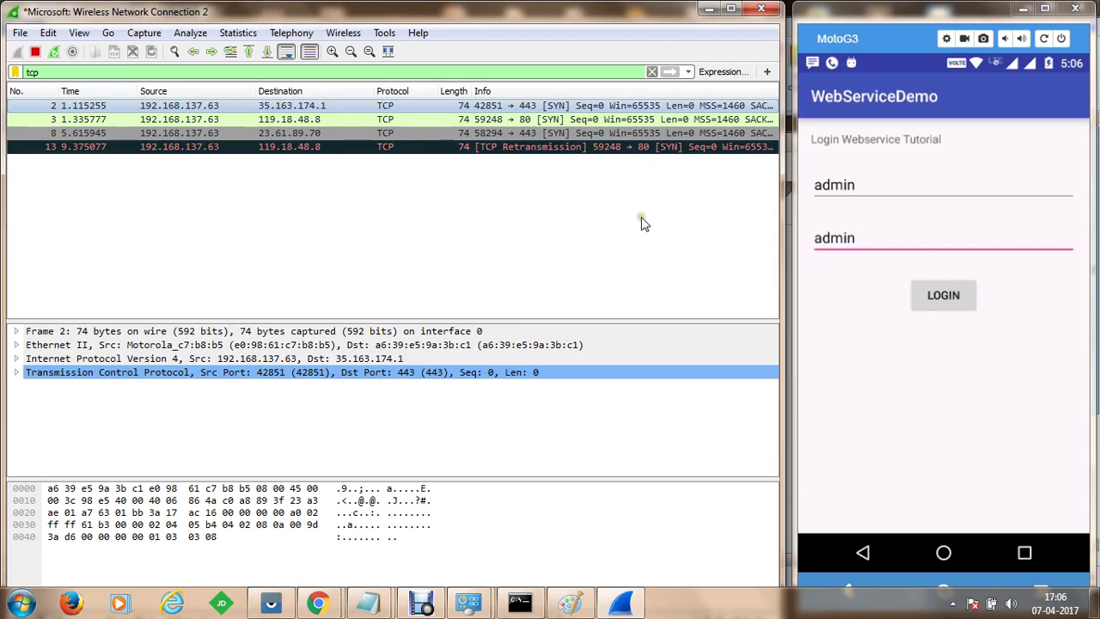
Trigger the Android app login, then inspect packet 38 and earlier packets up to frame 8
click(947, 289)
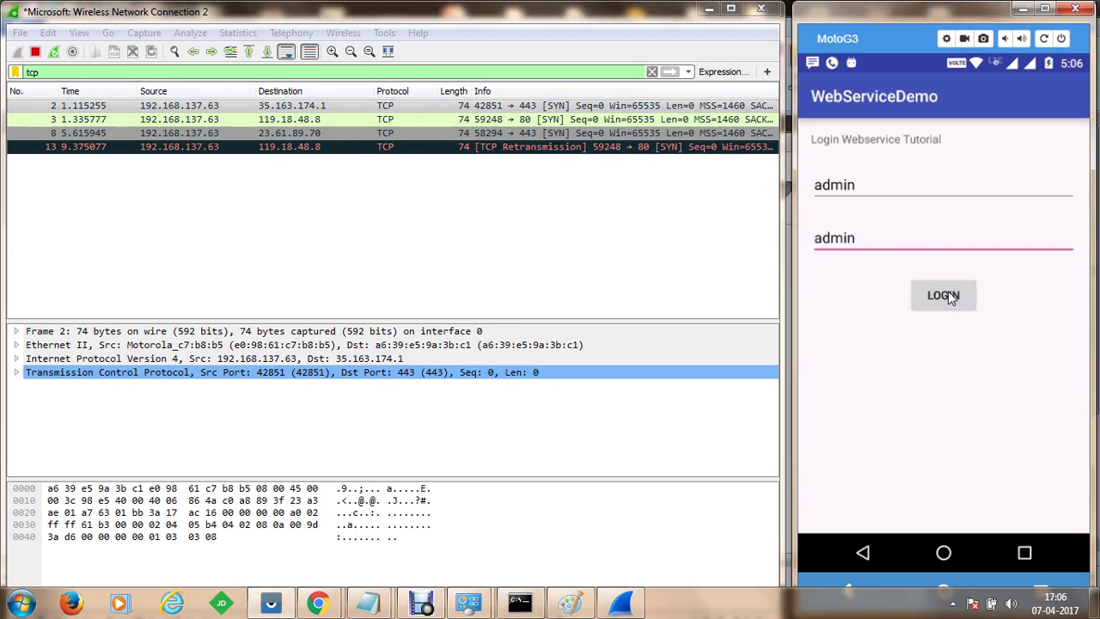
click(520, 19)
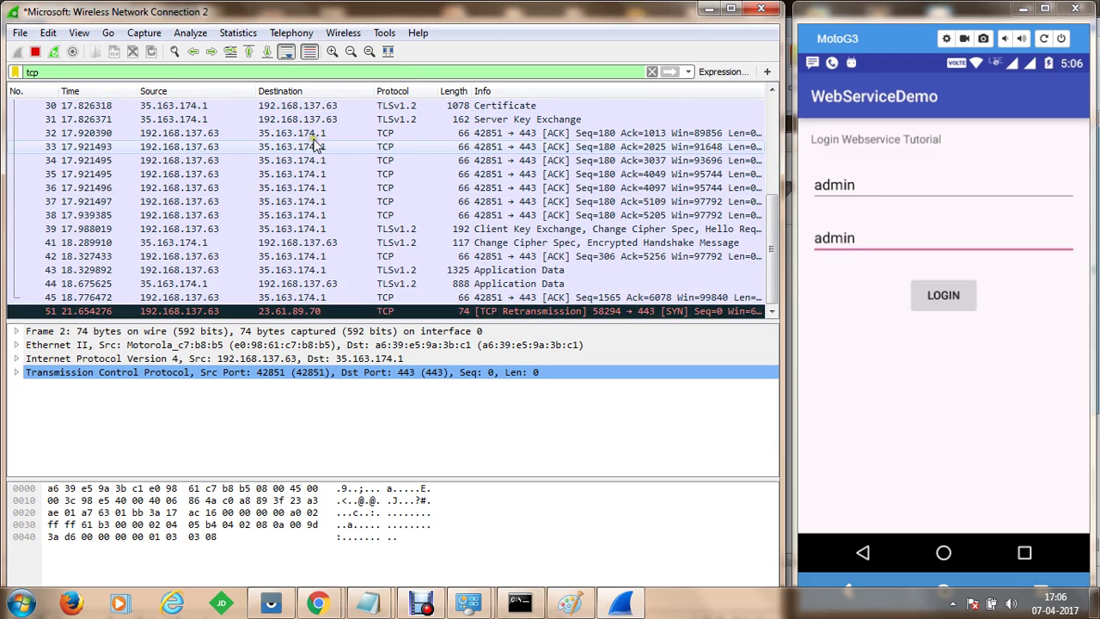
click(319, 218)
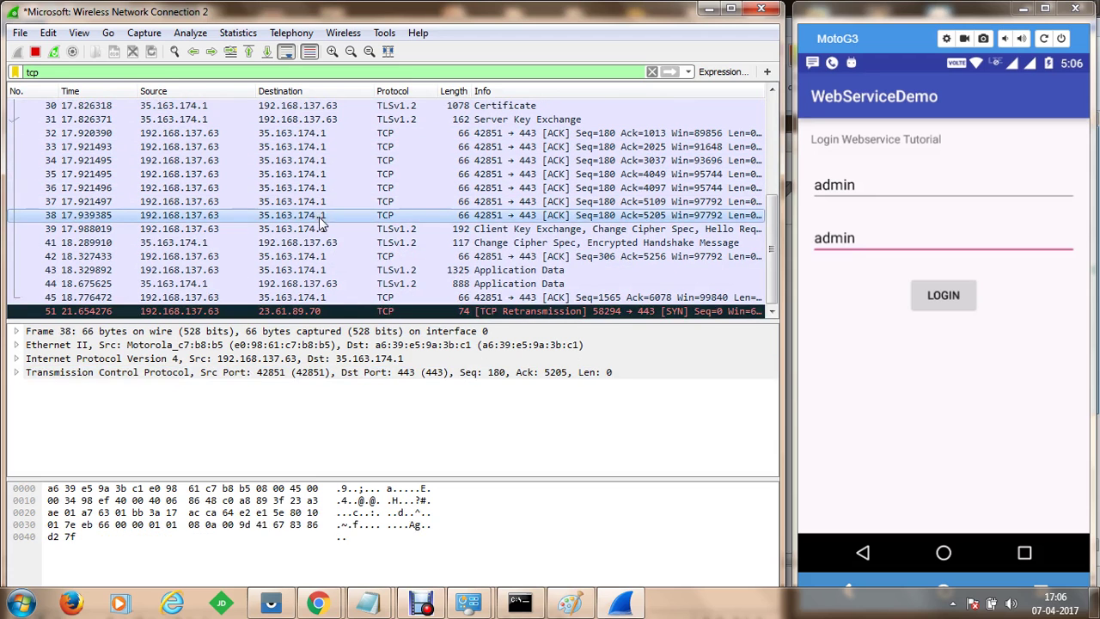
key(Up)
key(Up)
key(Up)
key(Up)
key(Up)
key(Up)
key(Up)
key(Up)
key(Up)
key(Up)
key(Up)
key(Up)
key(Up)
key(Up)
key(Up)
key(Up)
key(Up)
key(Up)
key(Up)
key(Up)
key(Up)
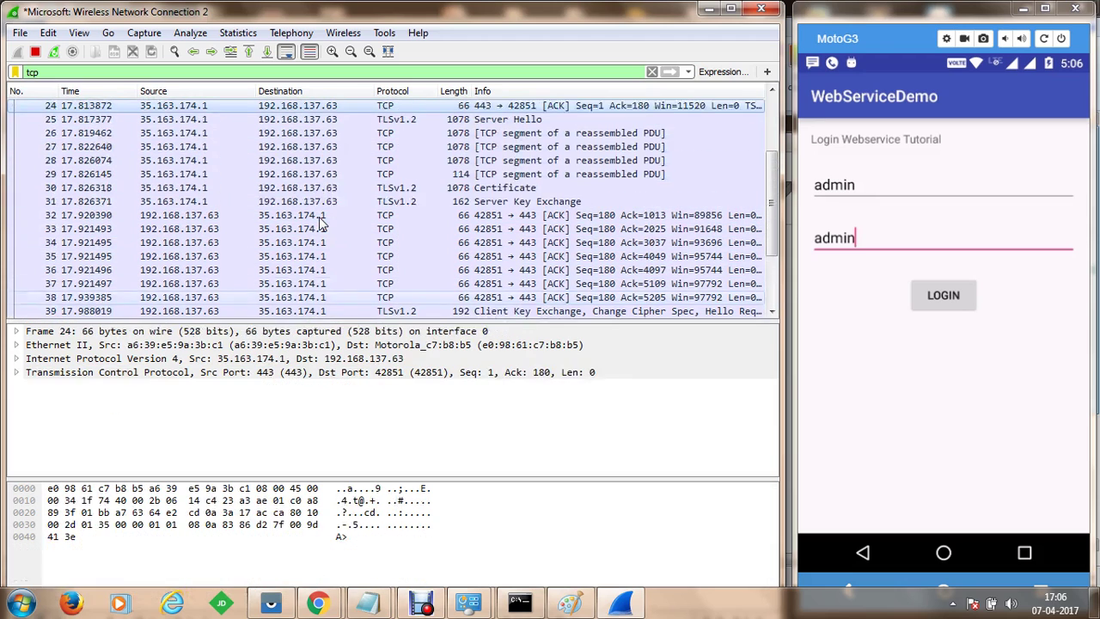
key(Up)
key(Up)
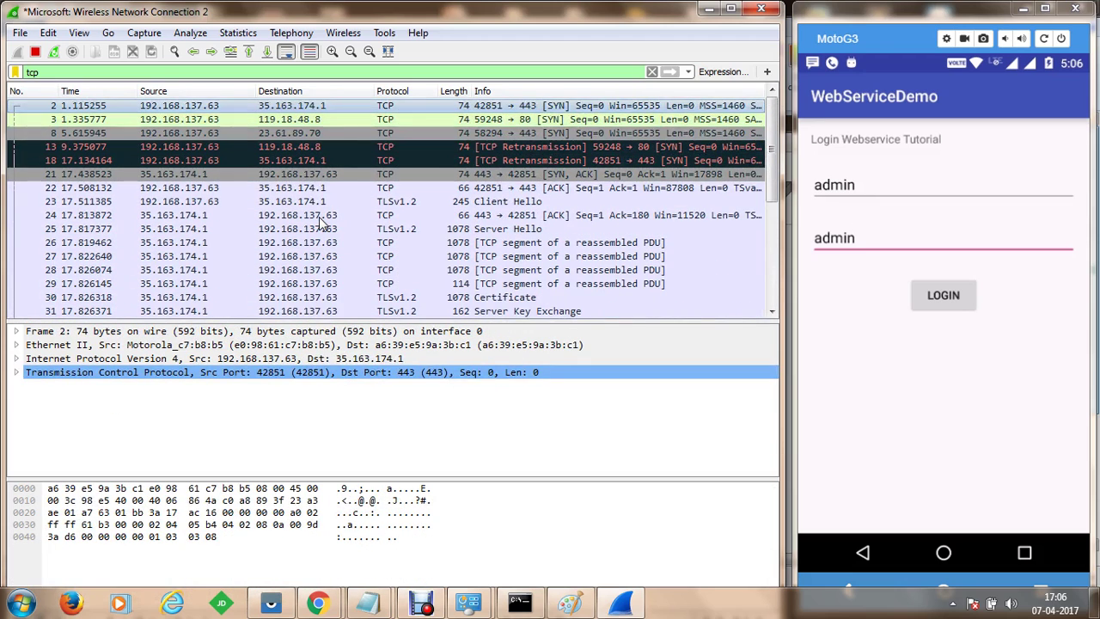
Step through the TLS handshake packets, retransmission 55 to 119.18.48.8, and packet 45
key(Down)
key(Down)
key(Down)
key(Down)
key(Down)
key(Down)
key(Down)
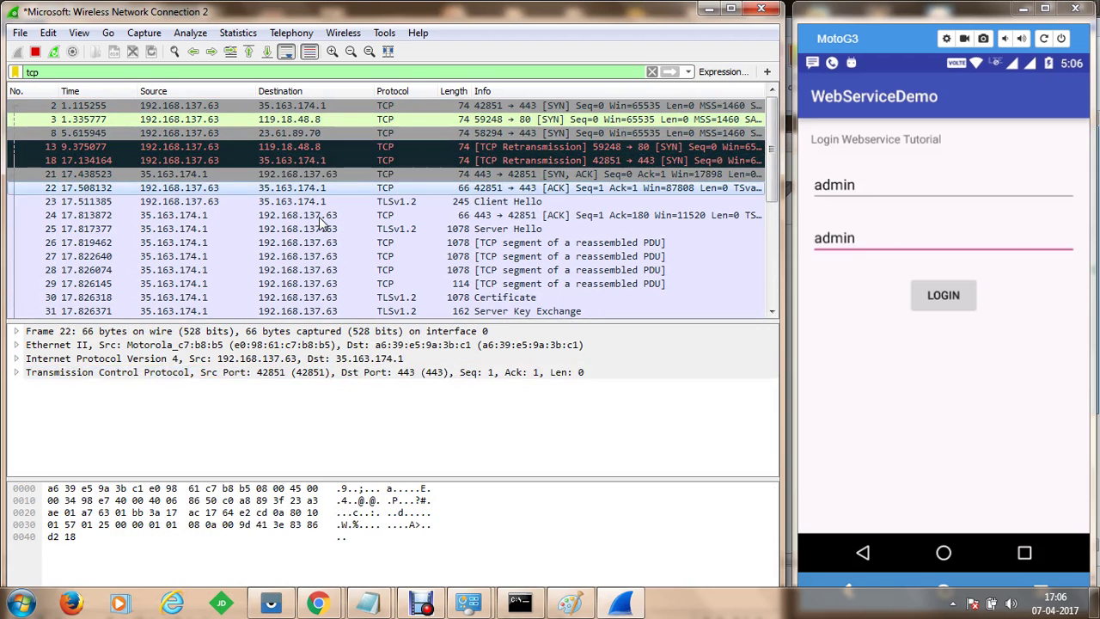
key(Down)
key(Down)
key(Down)
key(Down)
key(Down)
key(Down)
key(Down)
key(Down)
key(Down)
key(Down)
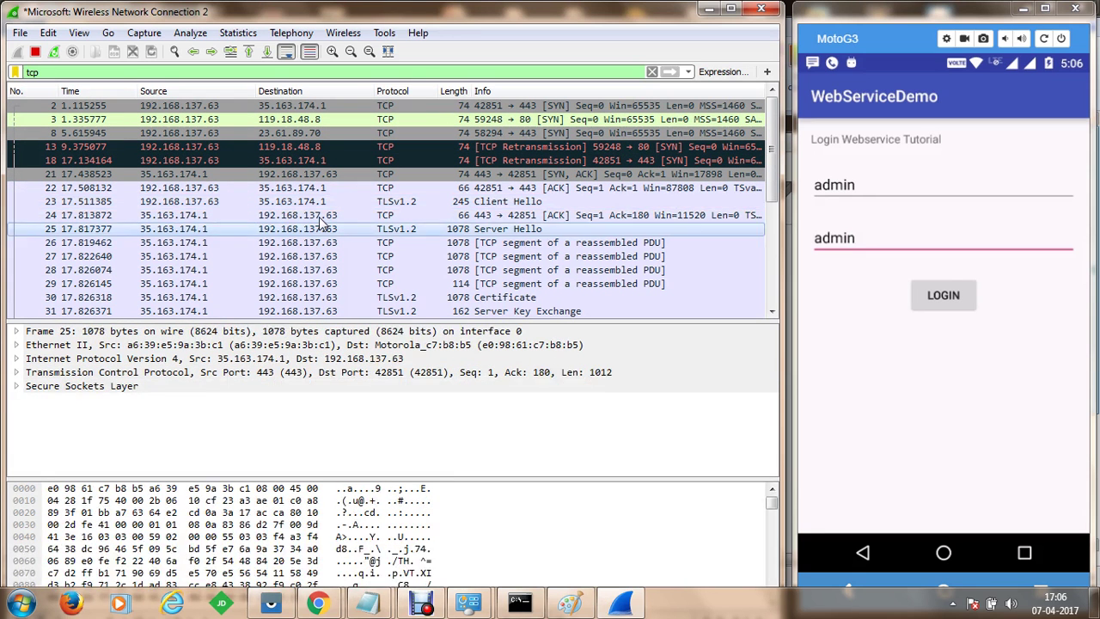
key(Down)
key(Down)
key(Down)
key(Down)
key(Down)
key(Down)
key(Down)
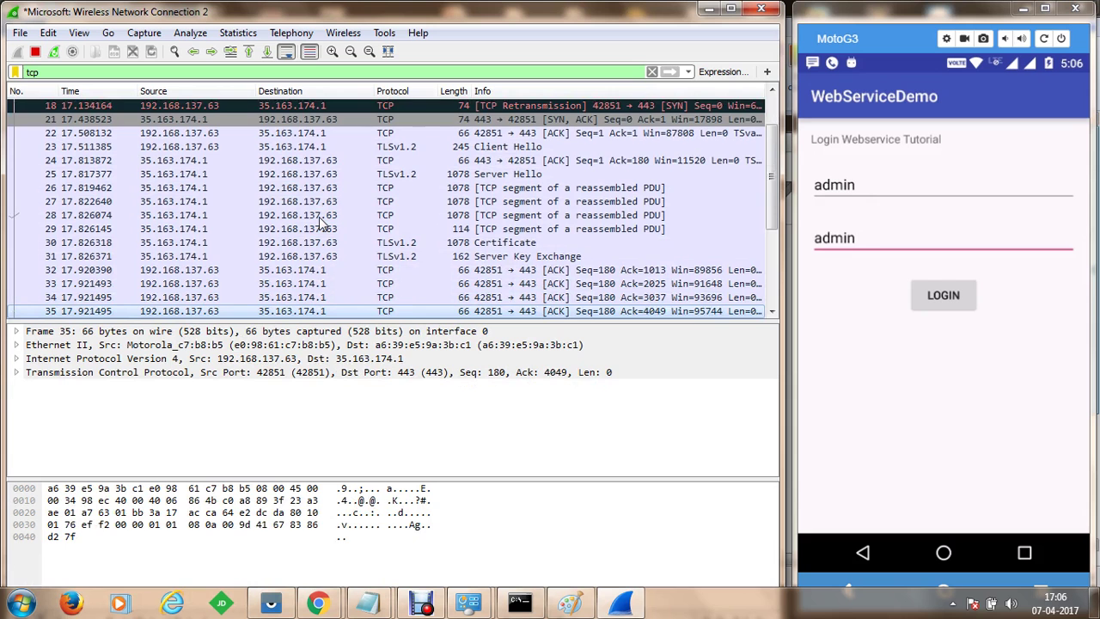
key(Down)
key(Down)
key(Down)
key(Down)
key(Down)
key(Down)
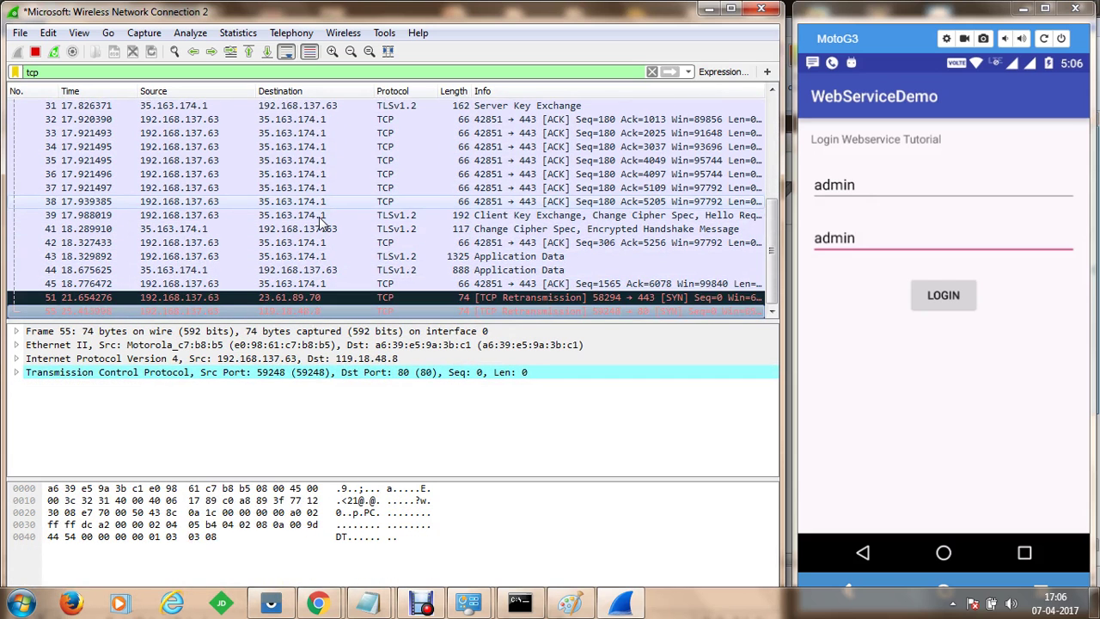
key(Up)
key(Up)
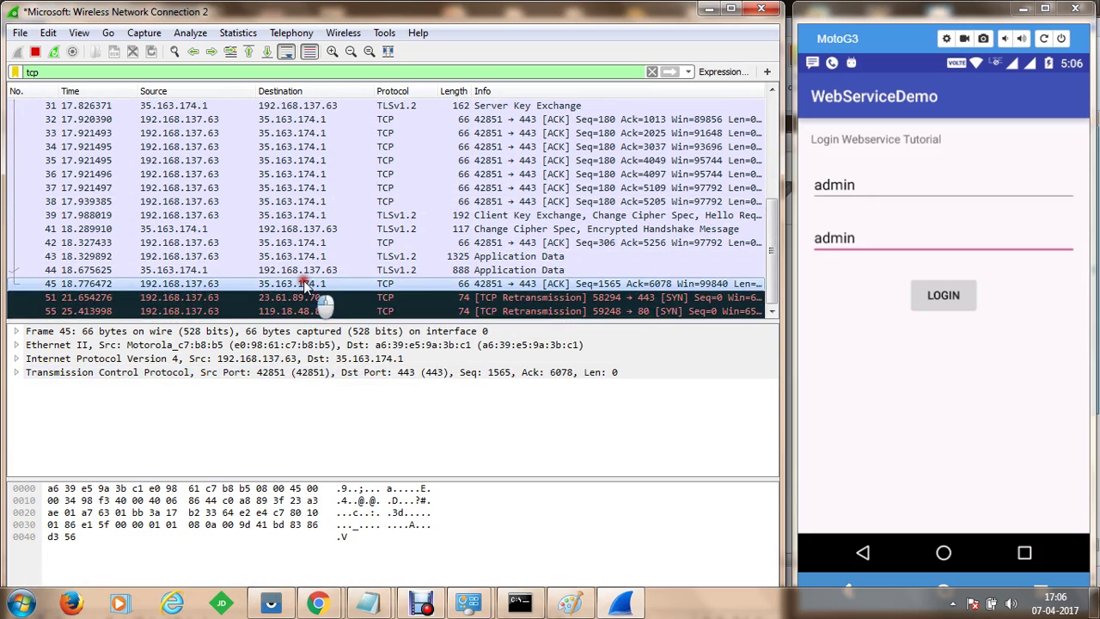
click(284, 310)
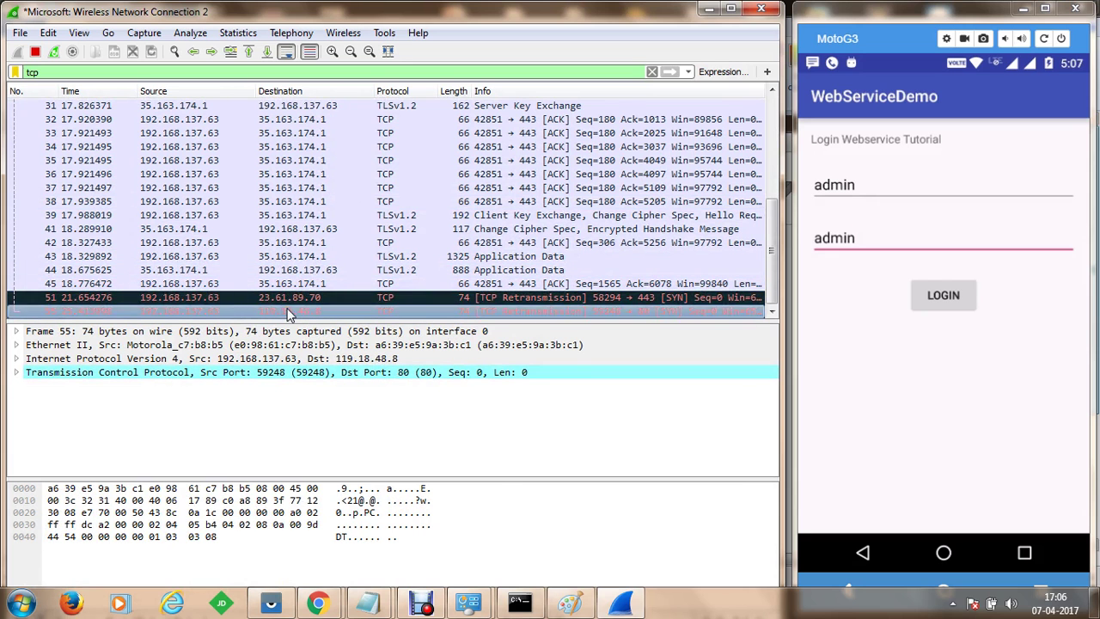
click(308, 283)
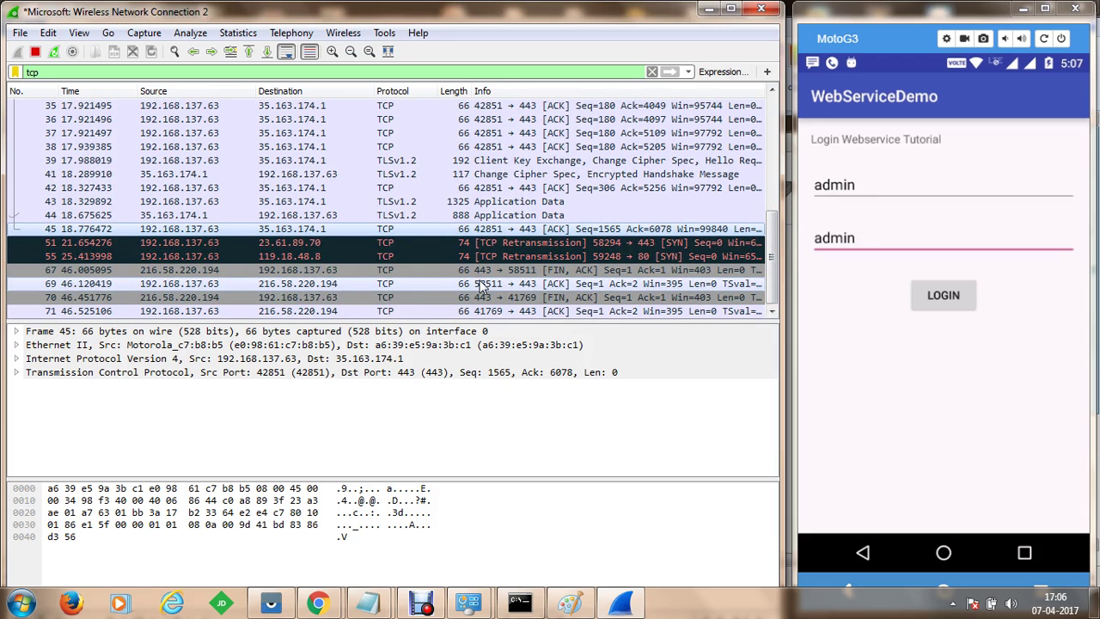
Inspect packet 71 and the HTTP 200 OK responses 312 and 365, then select a 119.18.48.8 packet
click(299, 311)
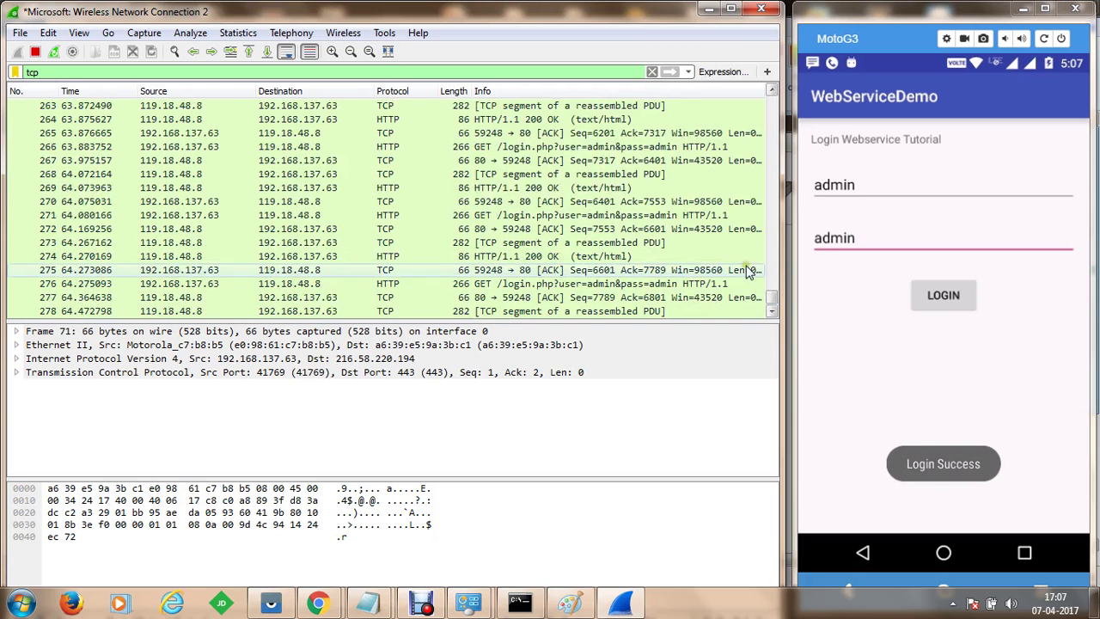
click(286, 260)
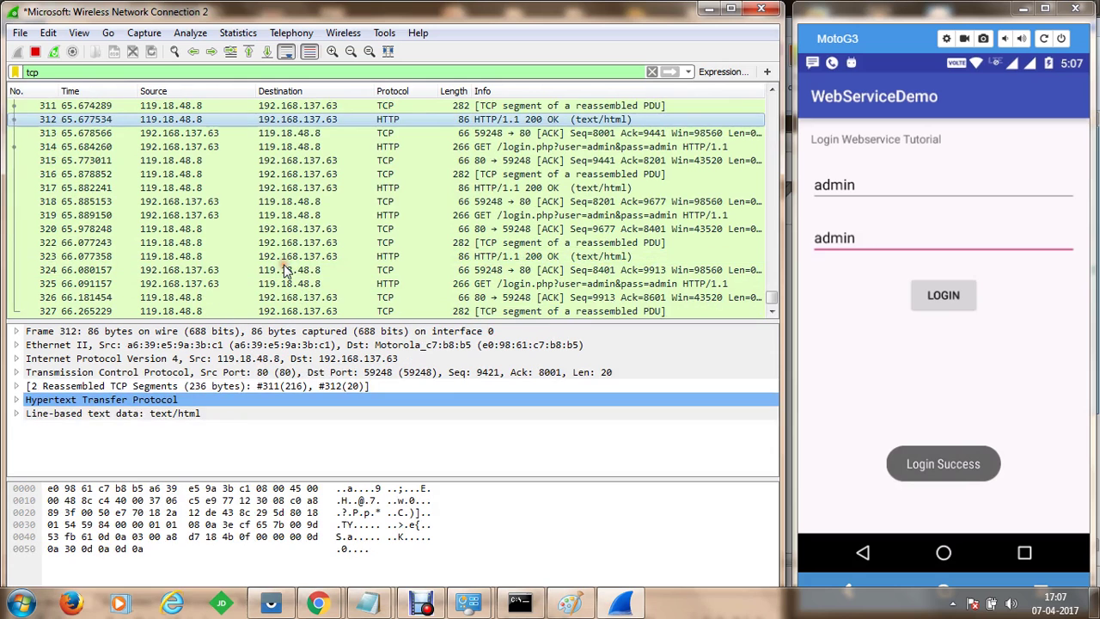
click(295, 246)
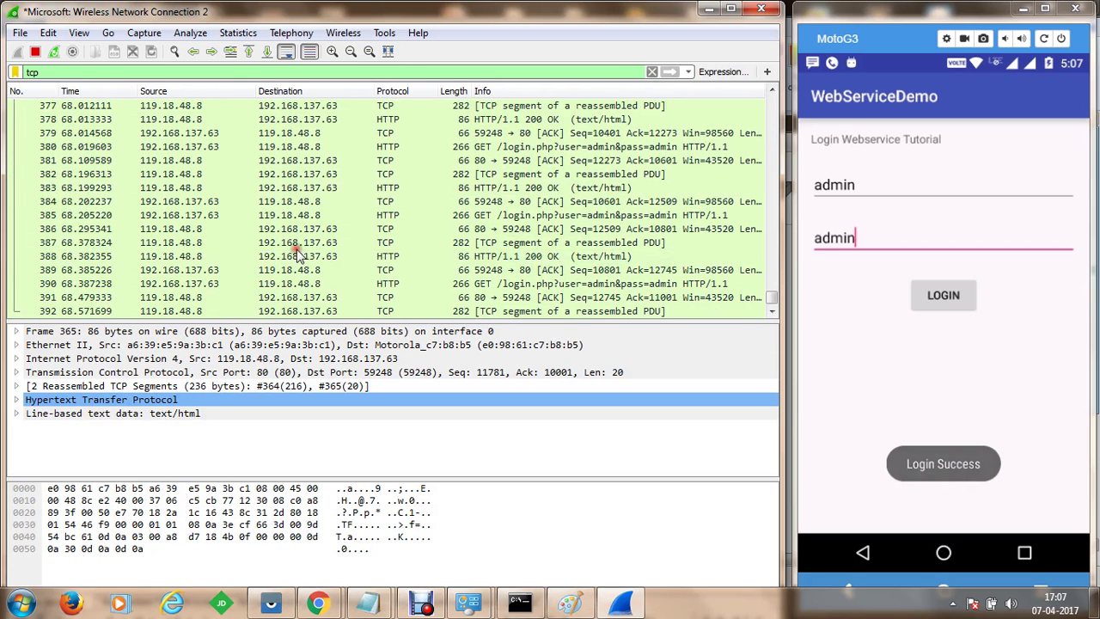
click(174, 231)
Apply packet 445's source address as the display filter ip.src == 119.18.48.8
right_click(195, 227)
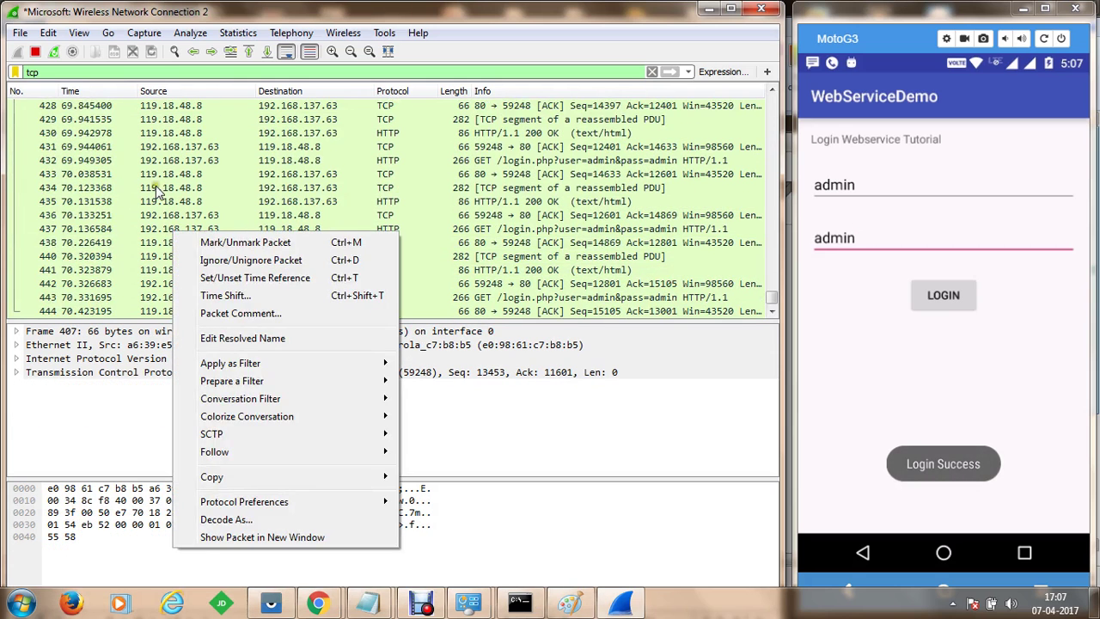
click(165, 175)
right_click(165, 176)
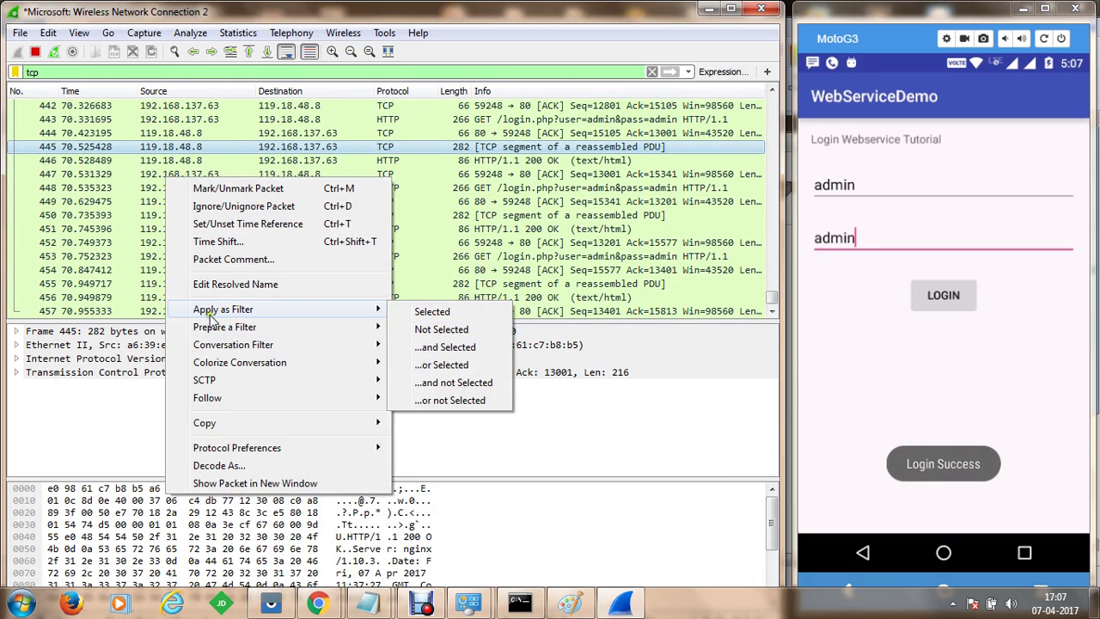
mouse_move(298, 315)
click(434, 312)
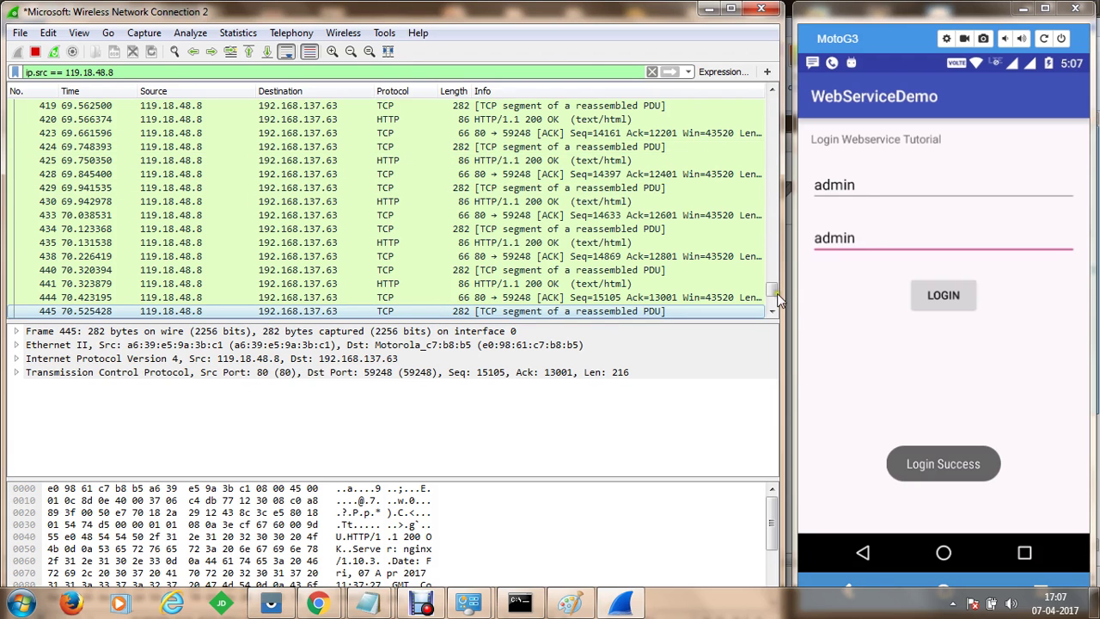
drag(771, 292, 767, 103)
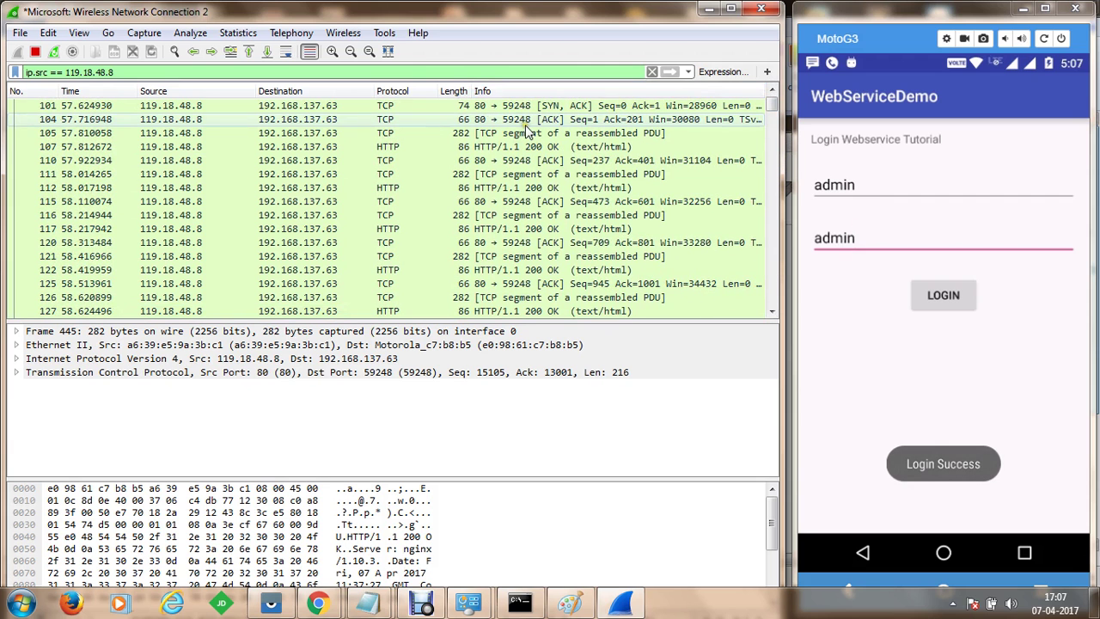
Inspect the HTTP 200 OK response frames 107, 112, 117 and 122, plus packet 121
click(509, 148)
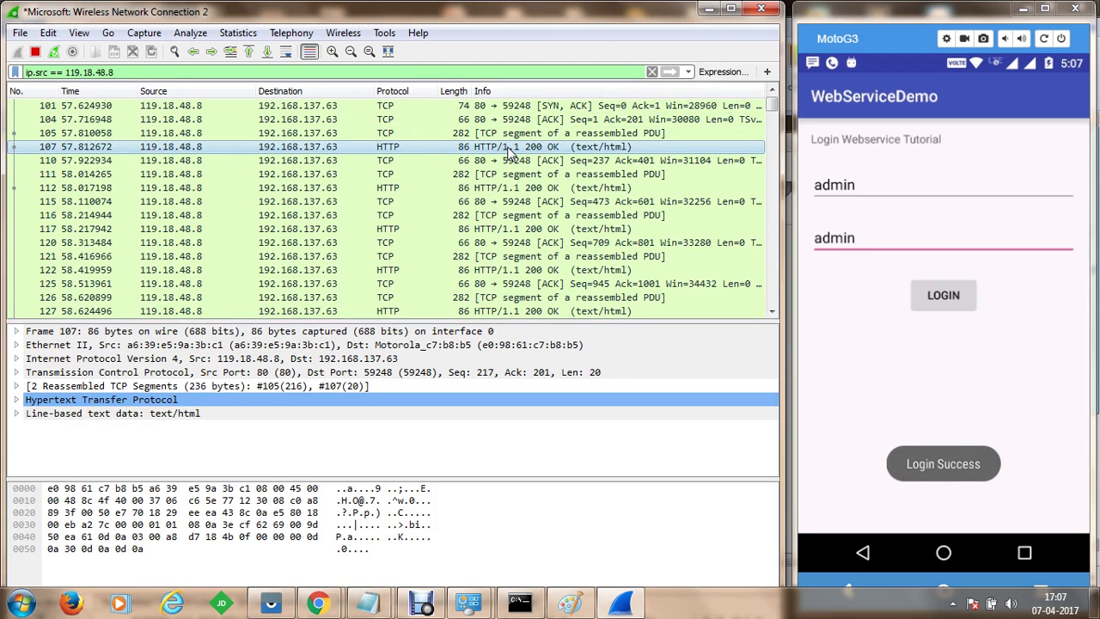
click(534, 187)
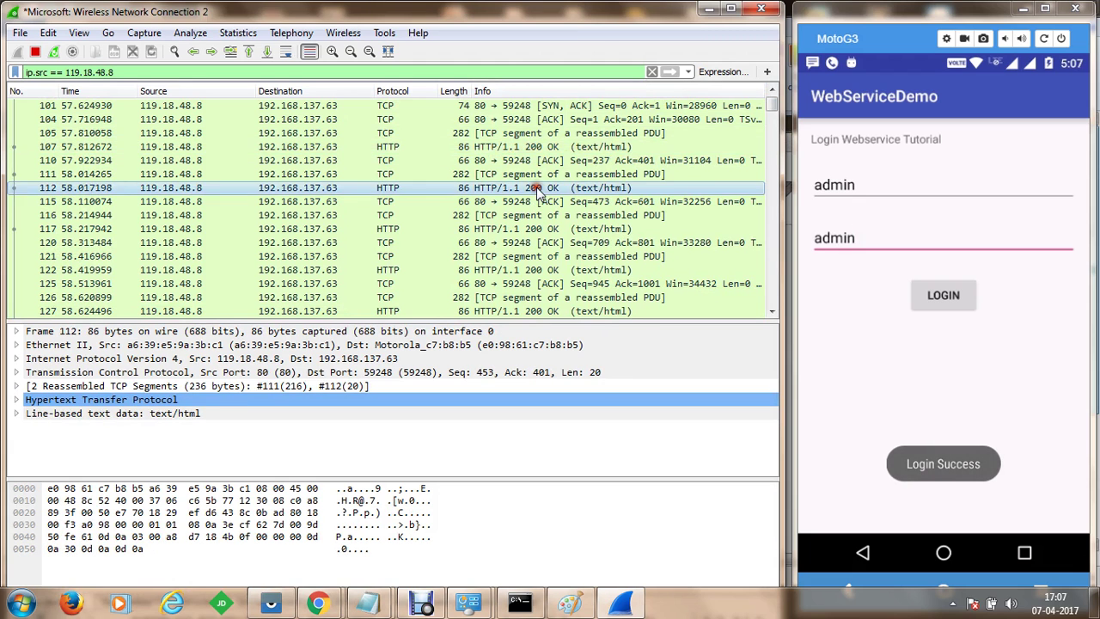
click(519, 232)
click(519, 258)
click(528, 271)
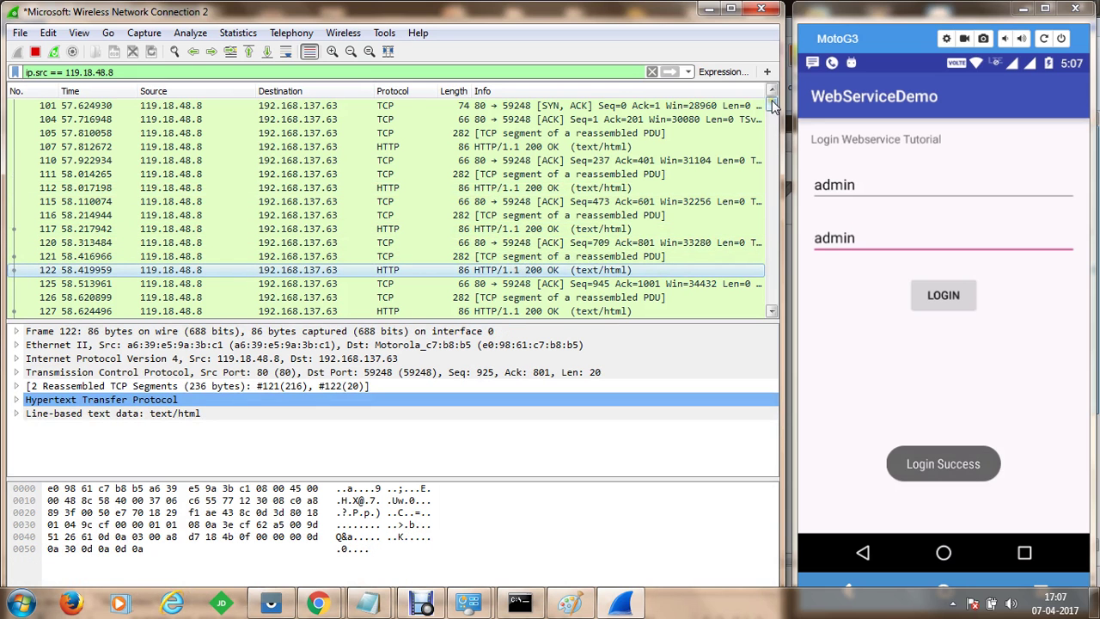
Select the last 200 OK response, frame 456, and show its reassembled Hypertext Transfer Protocol layer
drag(772, 104, 771, 309)
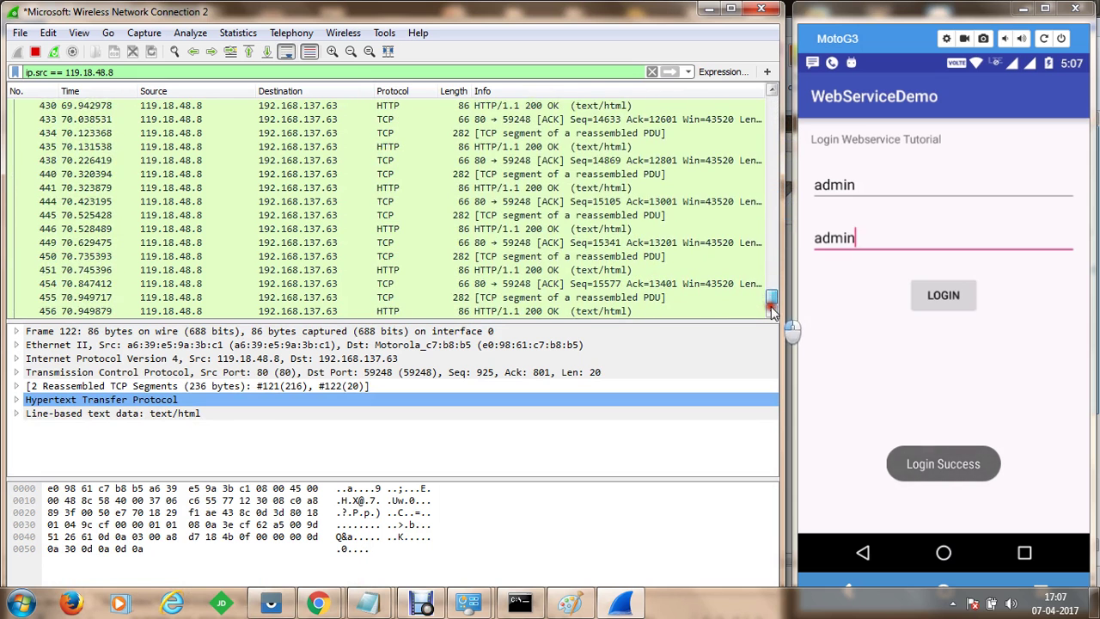
click(571, 311)
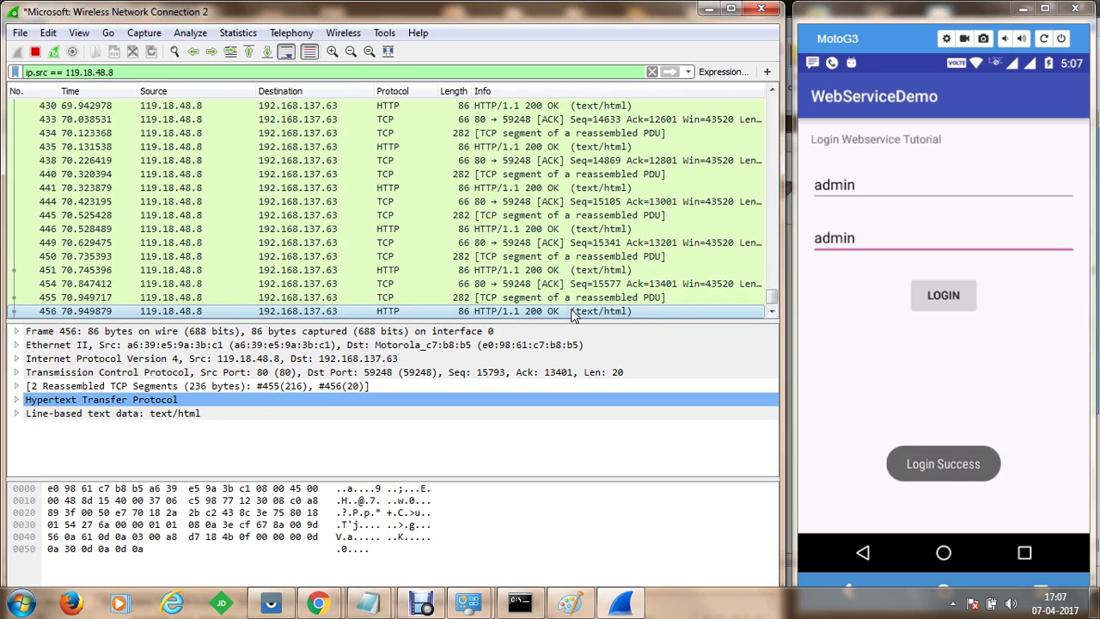
click(157, 400)
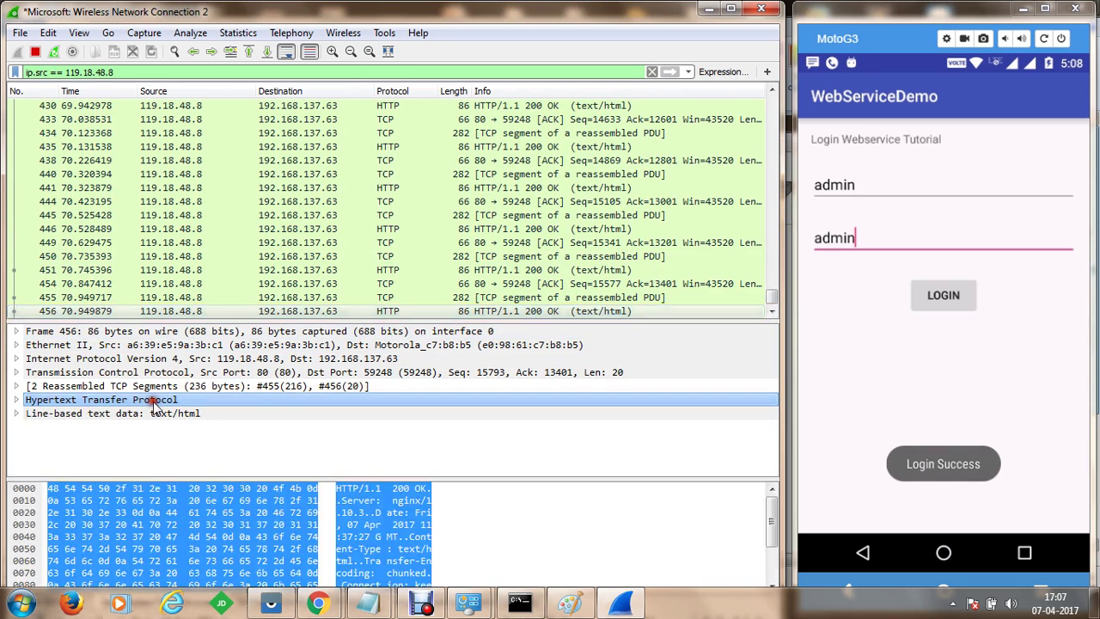
Expand Line-based text data in frame 456 to display the body {"Result":true}
click(83, 414)
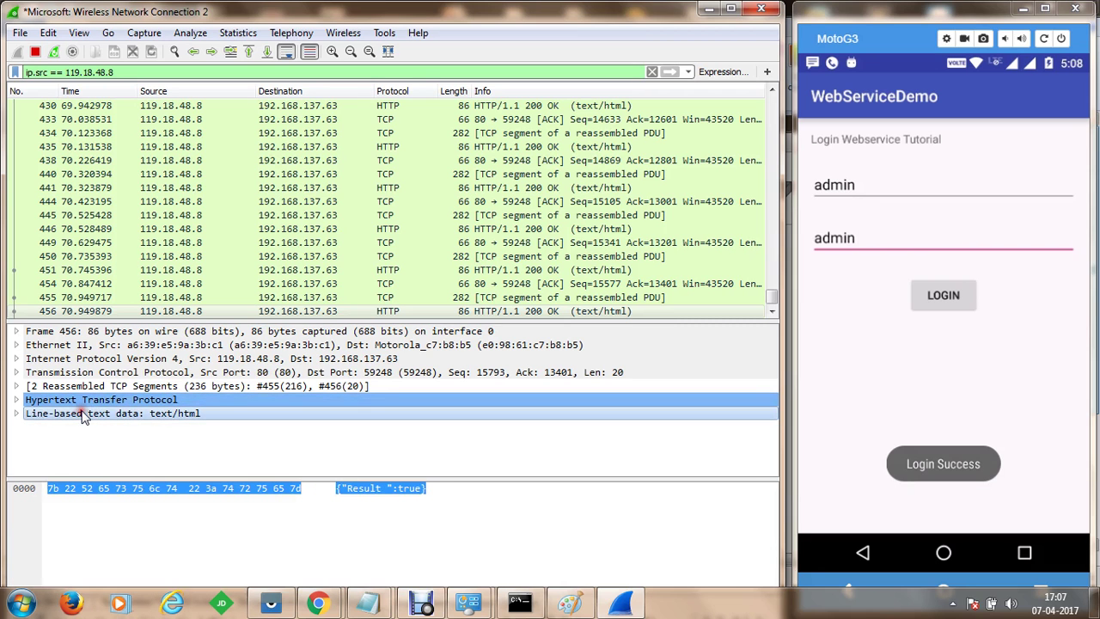
click(16, 414)
click(97, 429)
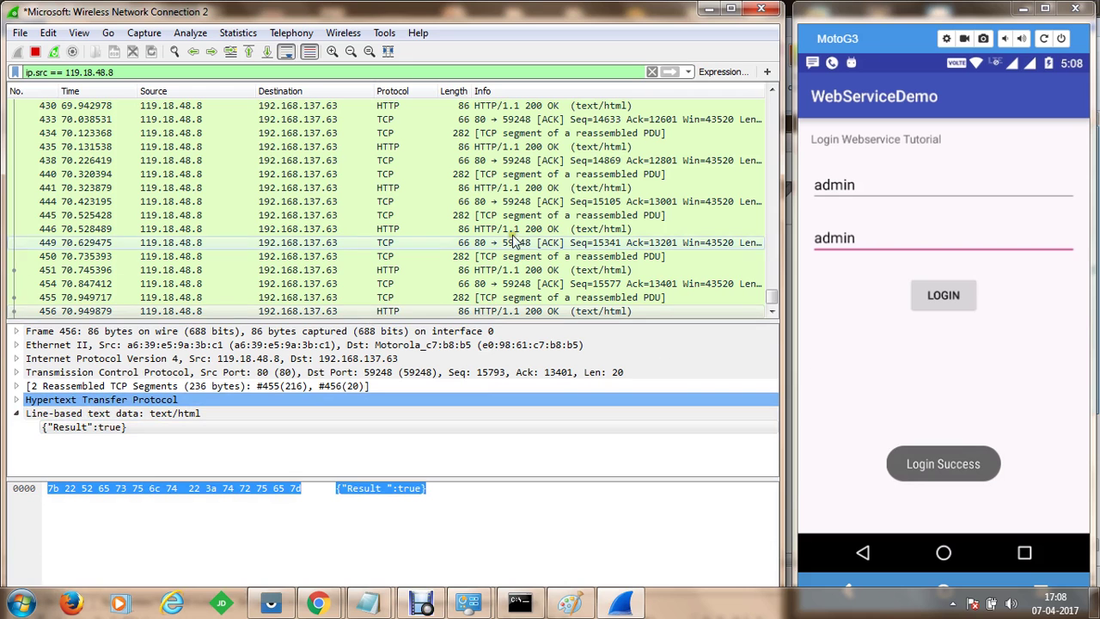
scroll(643, 230, up, 4)
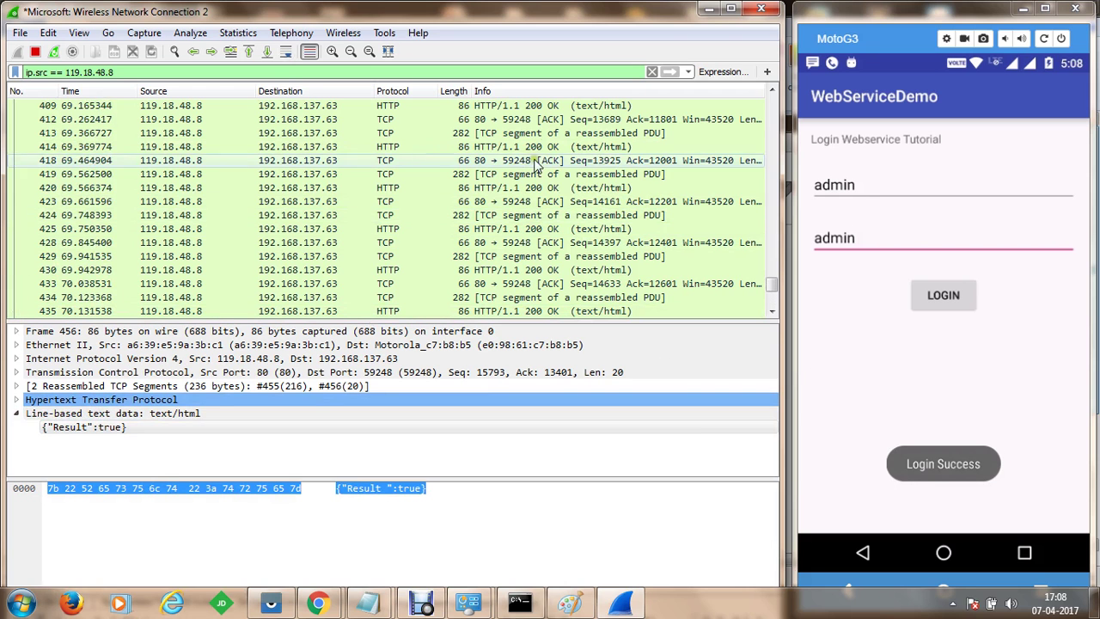
scroll(437, 191, down, 4)
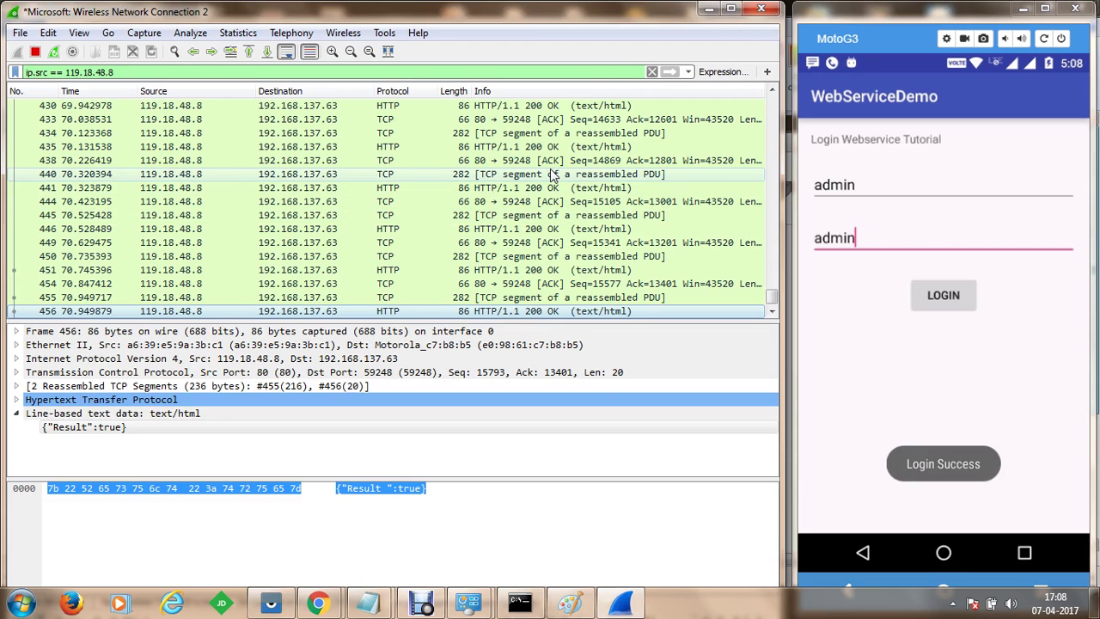
click(692, 611)
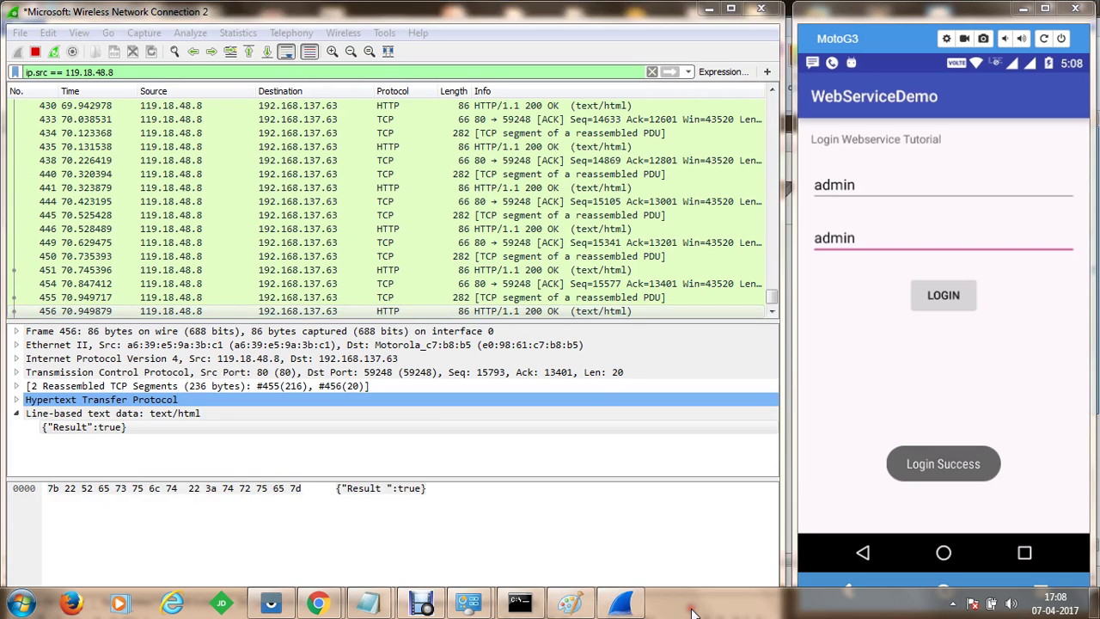